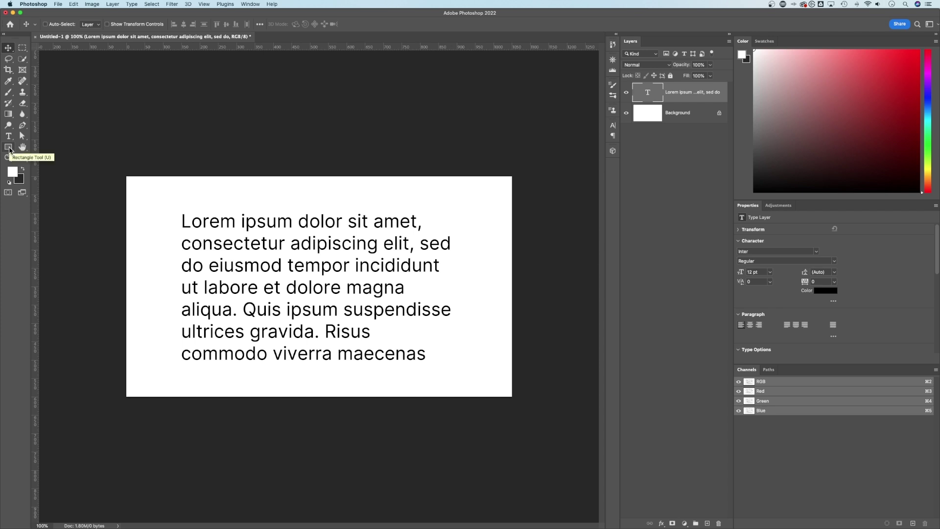
# Step: Choose the Rectangle Tool and set its options to no stroke and a yellow fill
pyautogui.click(8, 147)
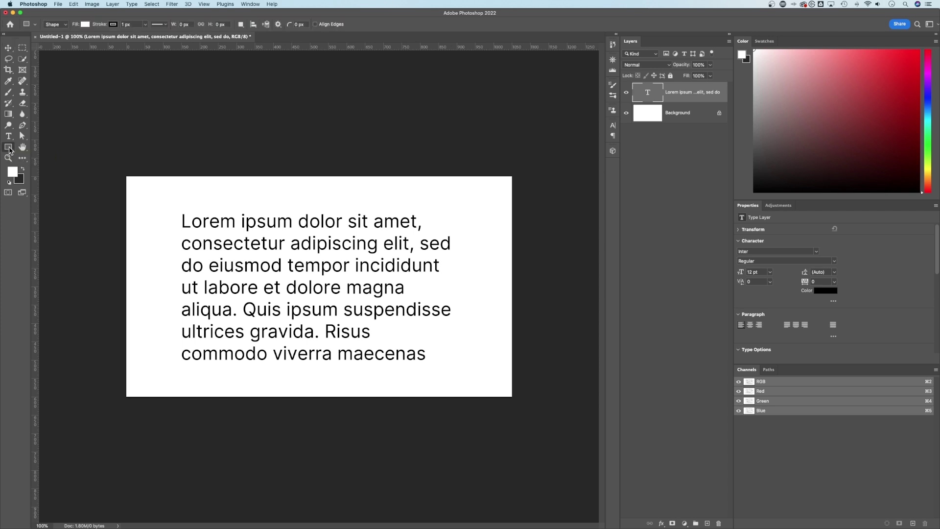
pyautogui.click(112, 25)
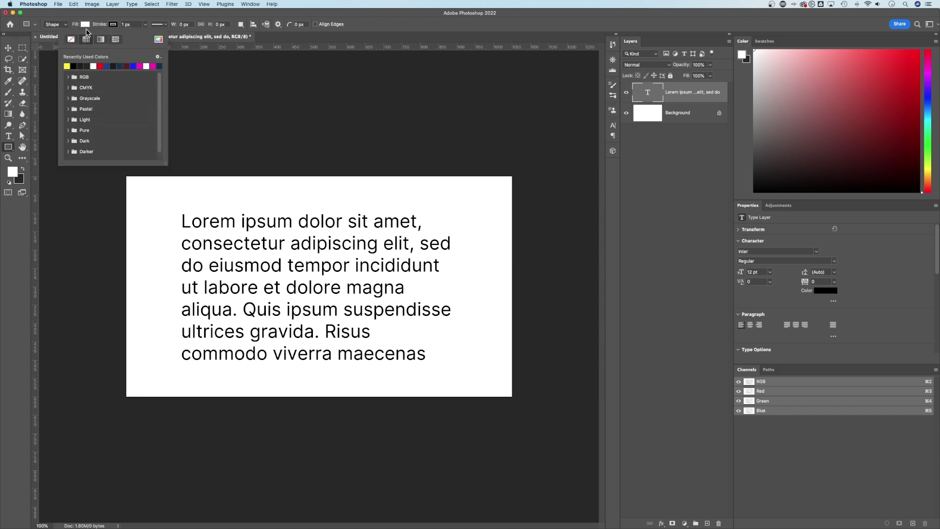
pyautogui.click(71, 39)
pyautogui.click(126, 14)
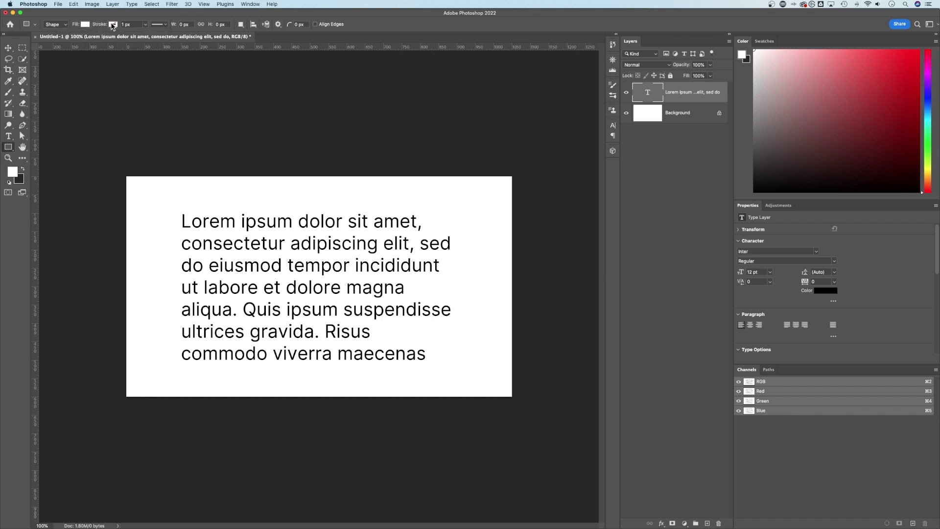
pyautogui.click(86, 24)
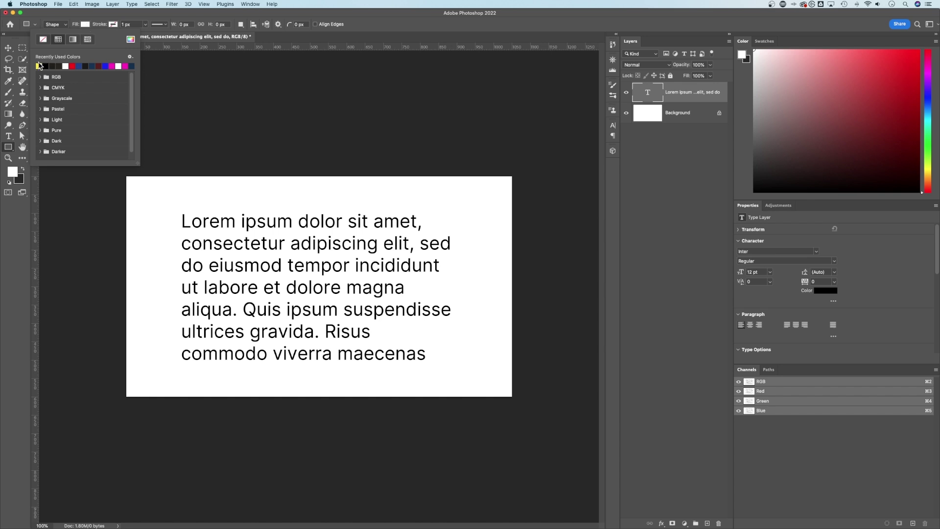
pyautogui.click(40, 66)
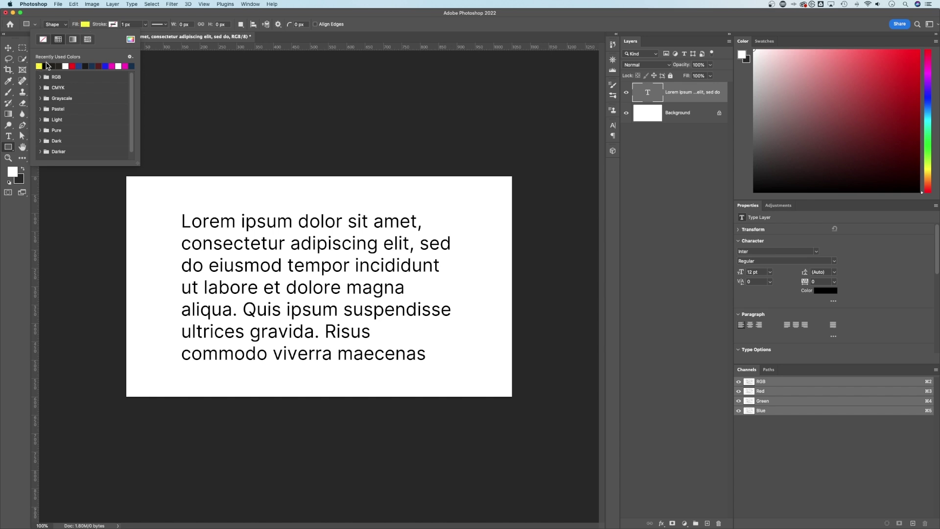
pyautogui.click(130, 41)
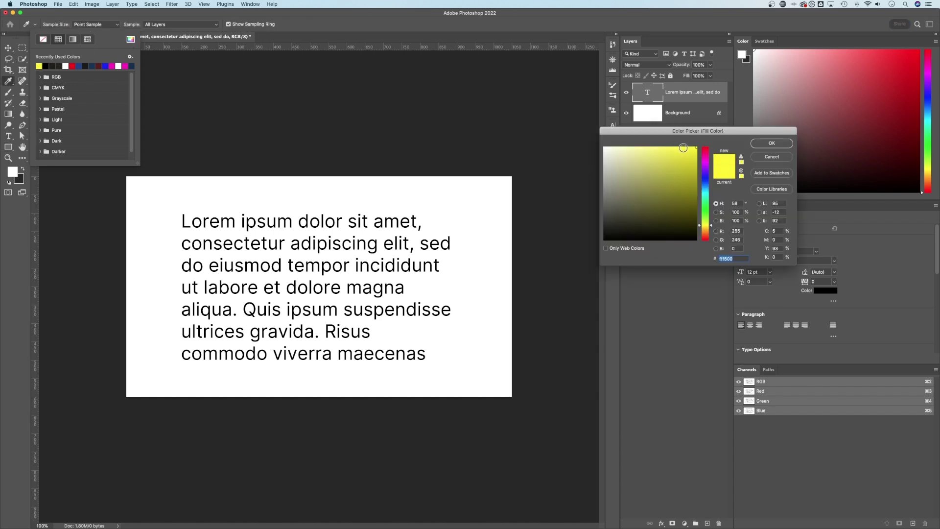
pyautogui.click(782, 144)
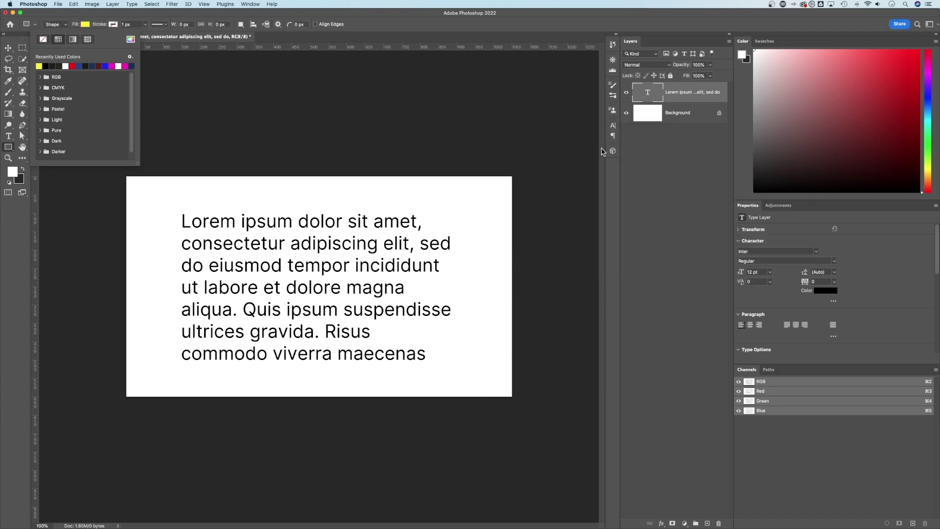
pyautogui.click(214, 156)
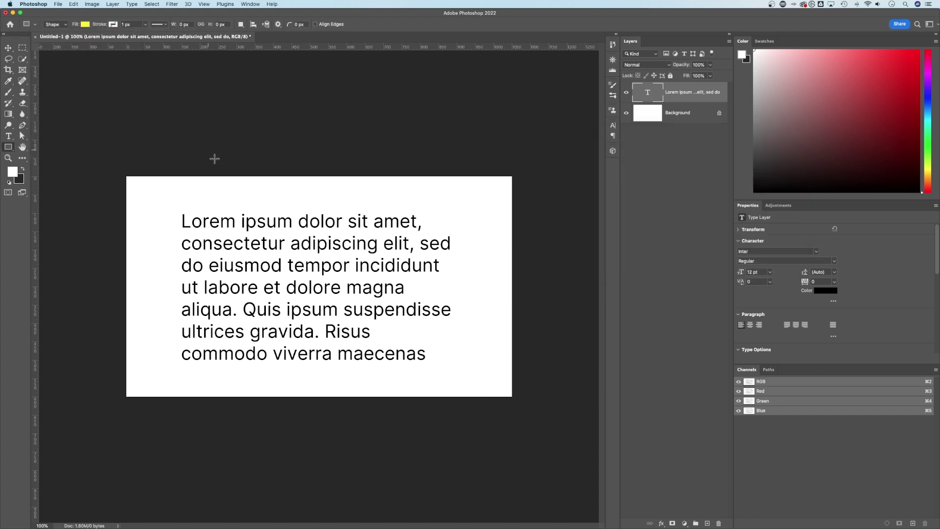
# Step: Drag out a 402 × 60 px yellow rectangle covering 'eiusmod tempor' on the third line
pyautogui.moveTo(205, 255); pyautogui.dragTo(282, 271)
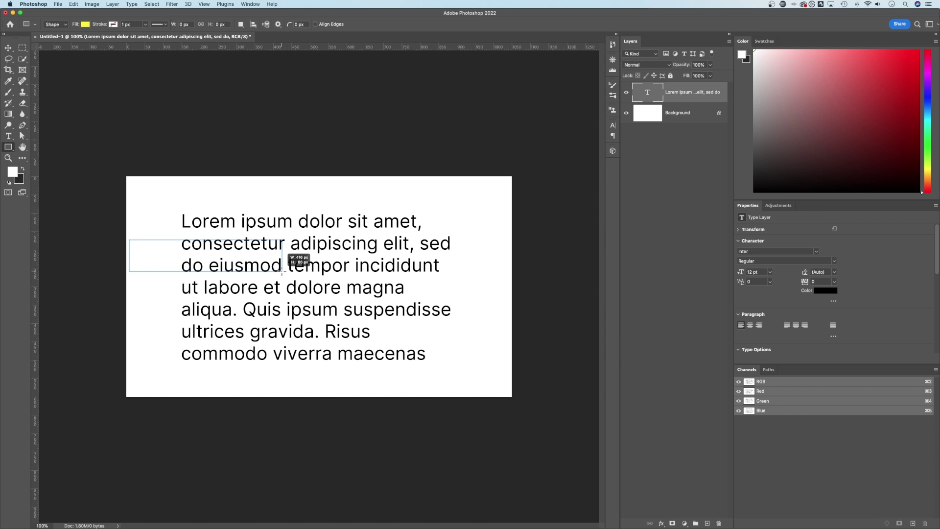
pyautogui.moveTo(282, 272); pyautogui.dragTo(353, 277)
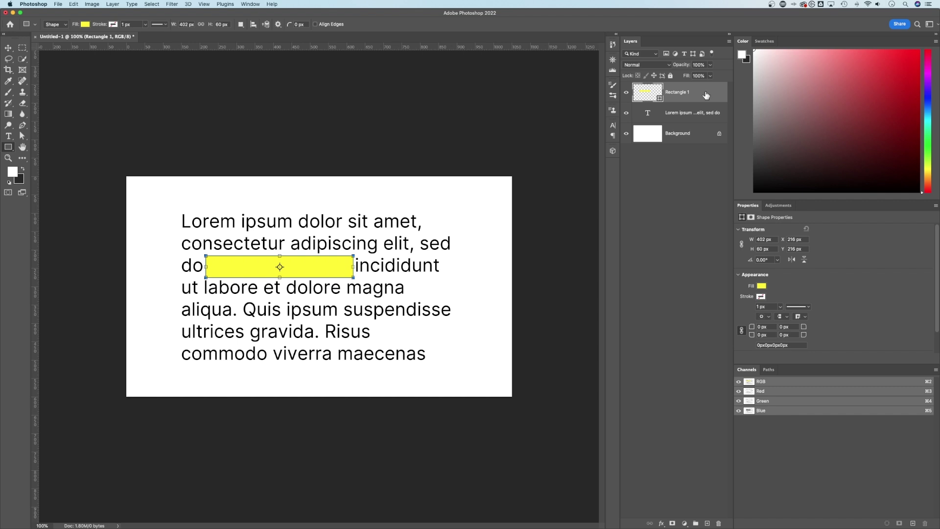
# Step: Move Rectangle 1 below the text layer and nudge it to X 215 px, Y 213 px
pyautogui.moveTo(706, 94); pyautogui.dragTo(701, 123)
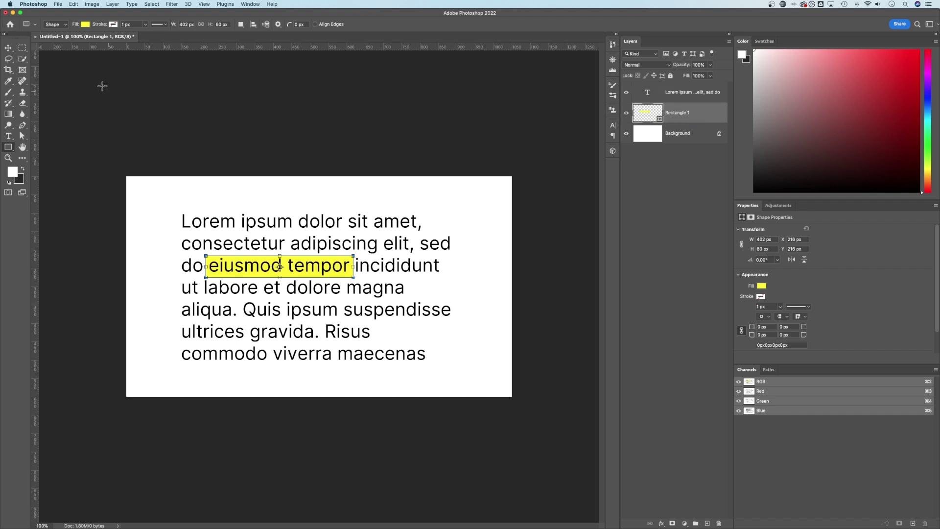
pyautogui.click(8, 48)
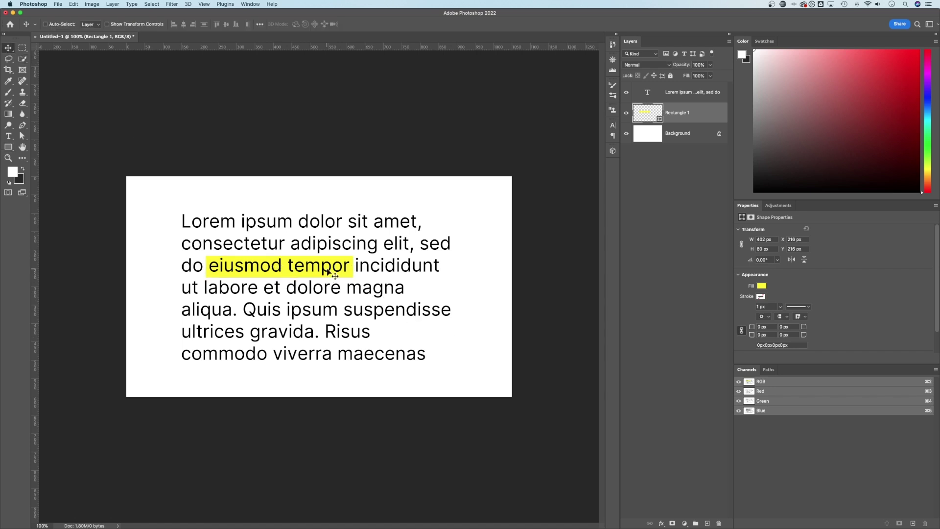
pyautogui.moveTo(341, 270); pyautogui.dragTo(342, 269)
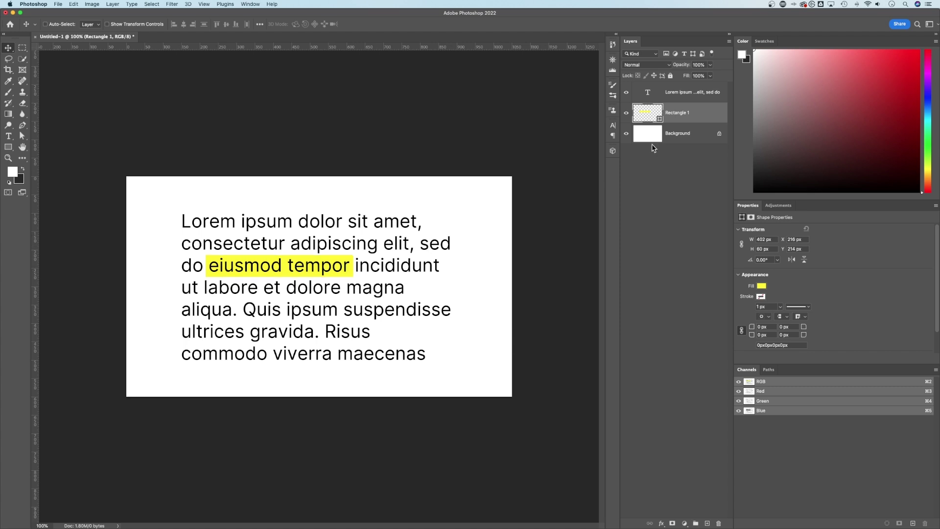
pyautogui.hotkey('shift', 'Up')
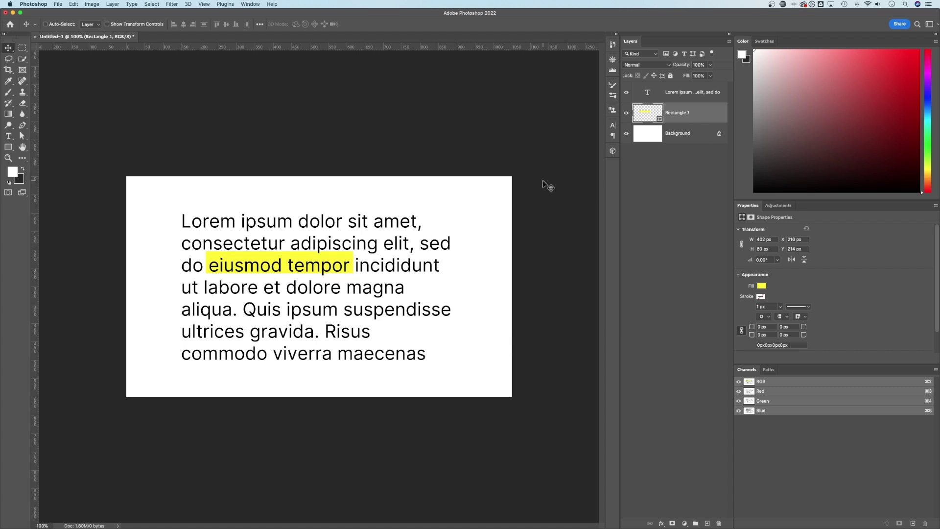
pyautogui.hotkey('shift', 'Up')
pyautogui.hotkey('shift', 'Down')
pyautogui.hotkey('shift', 'Down')
pyautogui.hotkey('shift', 'Down')
pyautogui.hotkey('shift', 'Up')
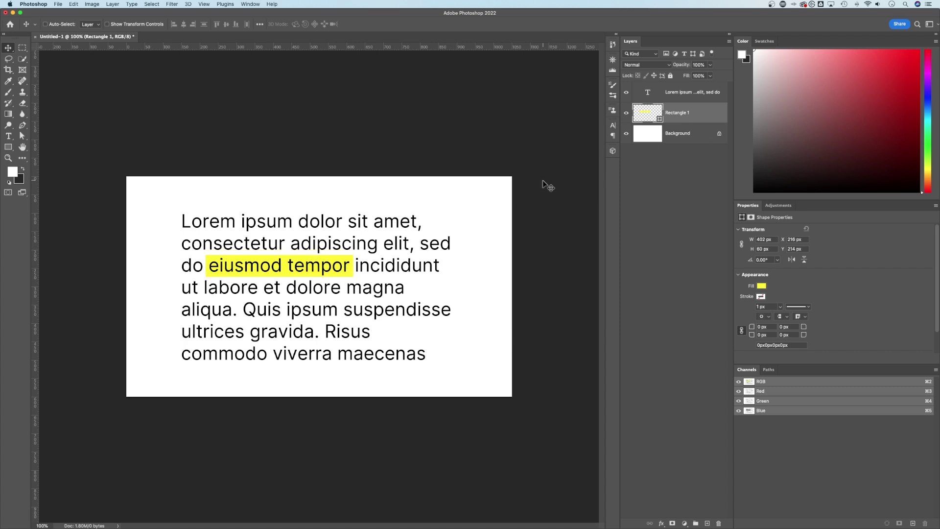
pyautogui.moveTo(350, 267); pyautogui.dragTo(345, 268)
# Step: Free Transform the yellow rectangle to 401 × 68 px at X 215, Y 211
pyautogui.press('super')
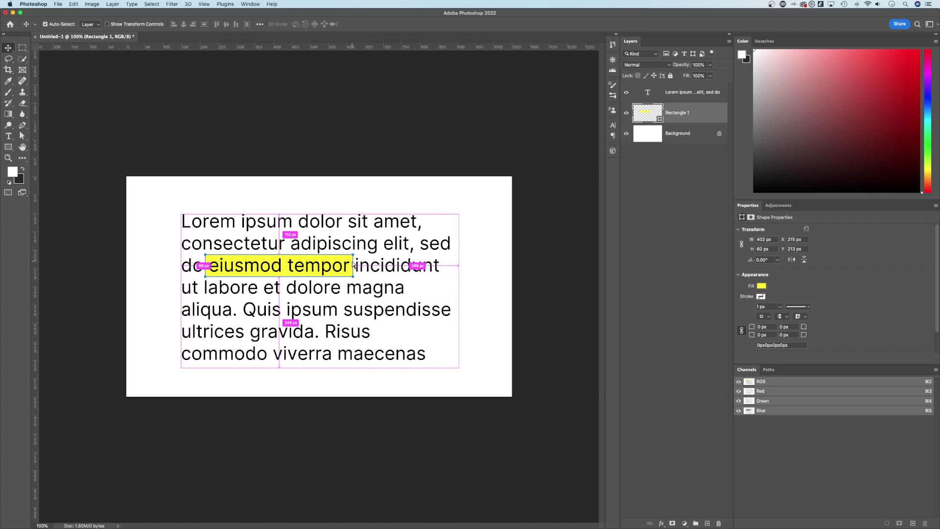
pyautogui.press('super+t')
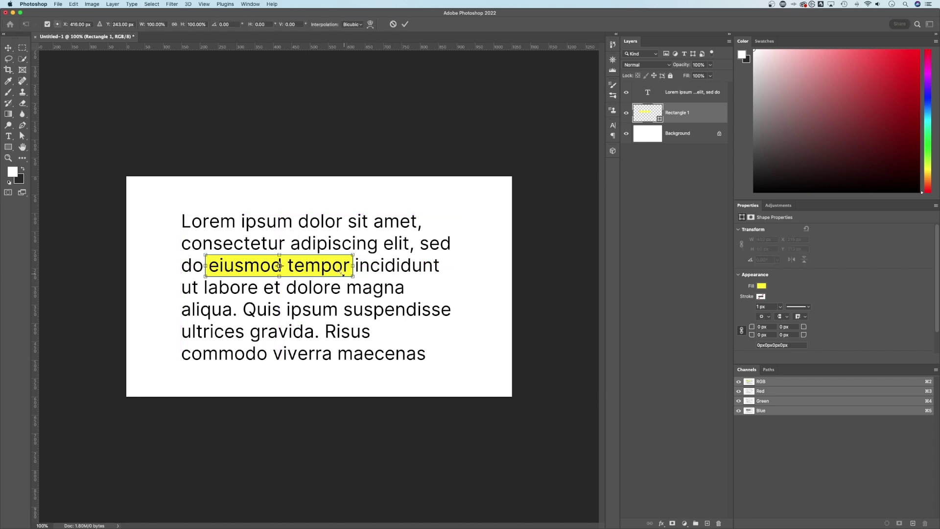
pyautogui.moveTo(354, 278)
pyautogui.mouseDown()
pyautogui.moveTo(448, 336)
pyautogui.moveTo(448, 252)
pyautogui.moveTo(337, 264)
pyautogui.moveTo(344, 295)
pyautogui.moveTo(445, 275)
pyautogui.moveTo(324, 280)
pyautogui.moveTo(353, 279)
pyautogui.mouseUp()
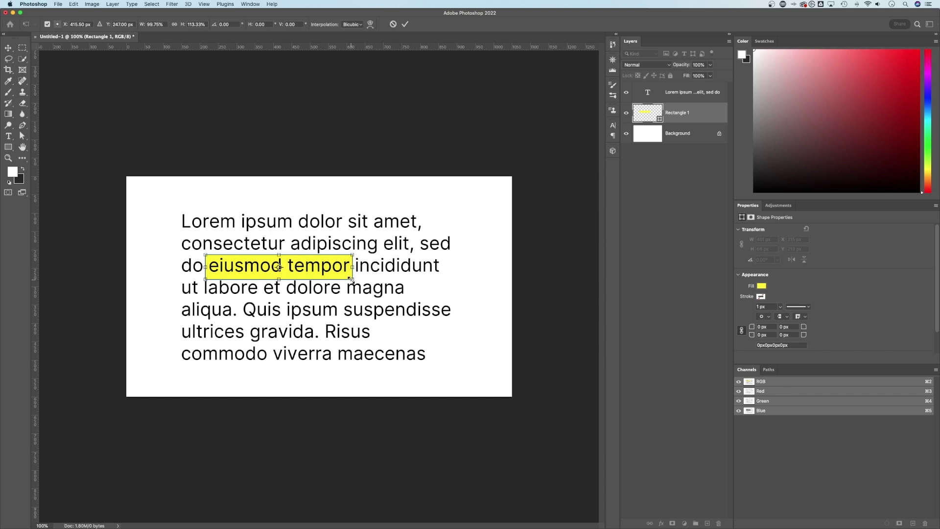
pyautogui.press('Return')
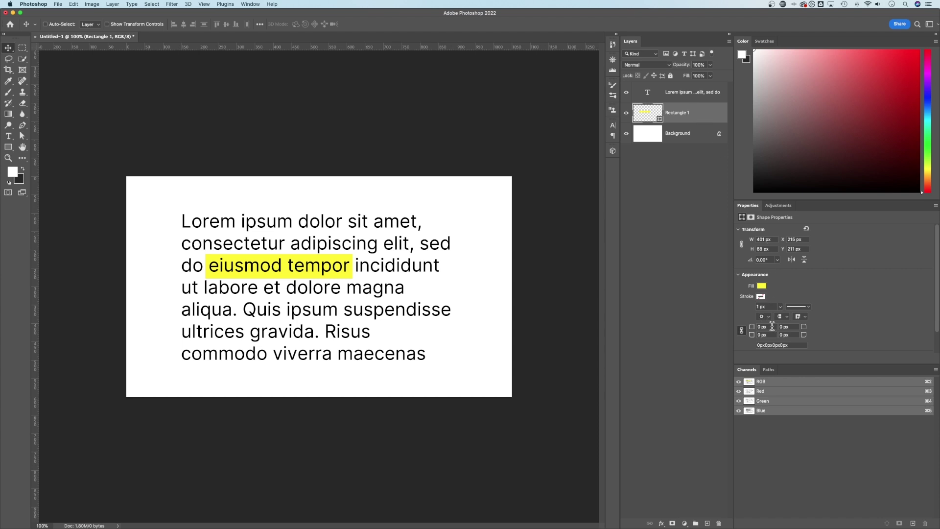
# Step: Set the rectangle's corner radius to 10 px, check it zoomed in, then raise it to 34 px
pyautogui.click(771, 326)
pyautogui.write('10')
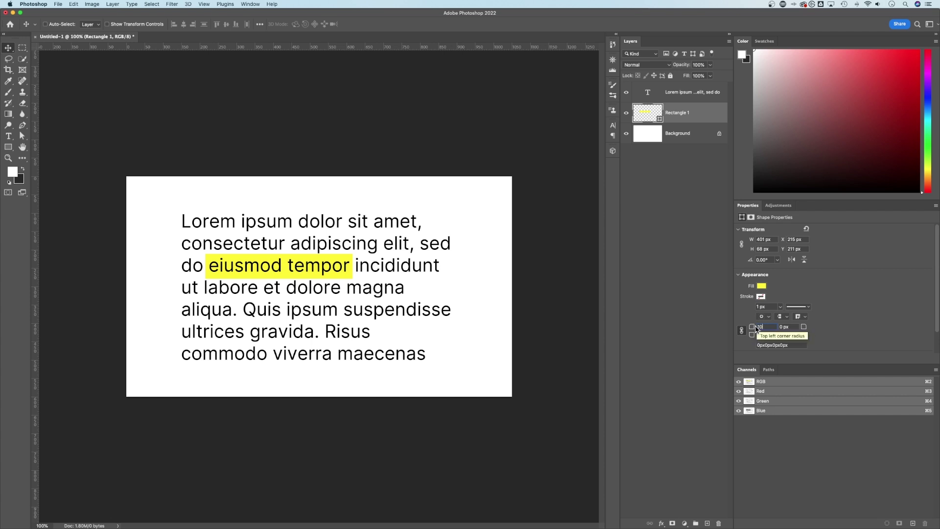
pyautogui.press('Return')
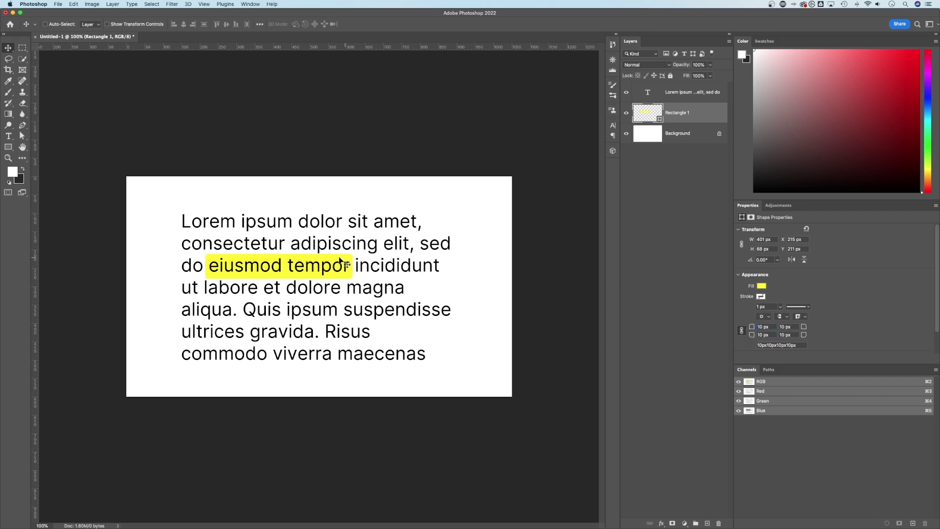
pyautogui.press('z')
pyautogui.moveTo(362, 258); pyautogui.dragTo(308, 208)
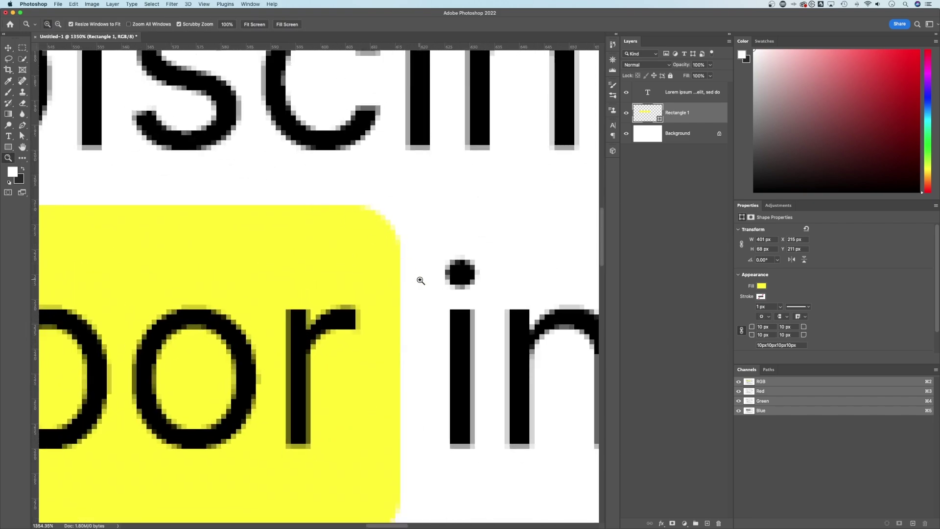
pyautogui.moveTo(421, 280); pyautogui.dragTo(415, 261)
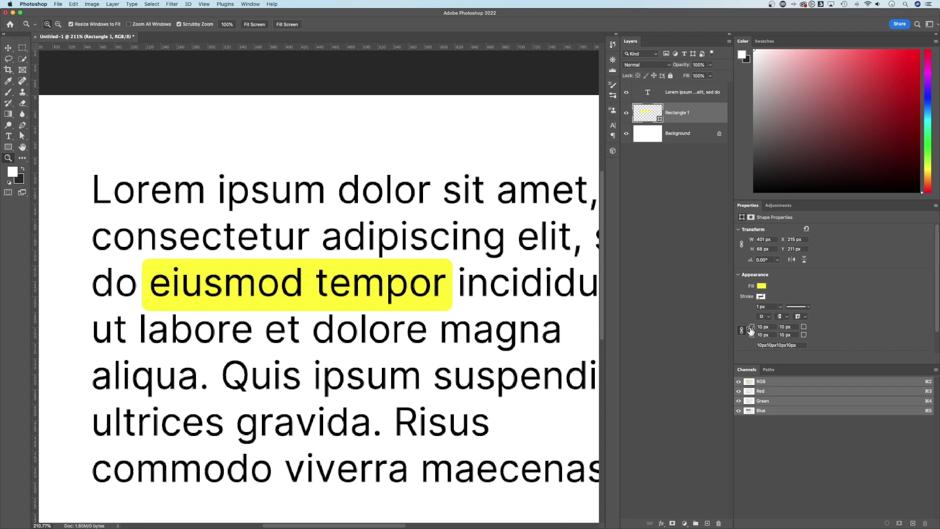
pyautogui.moveTo(751, 331); pyautogui.dragTo(759, 326)
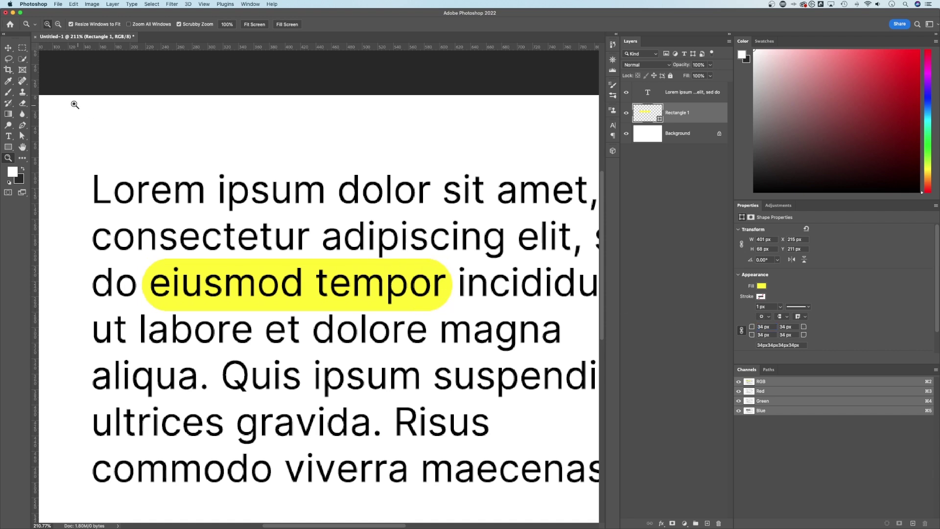
pyautogui.click(8, 48)
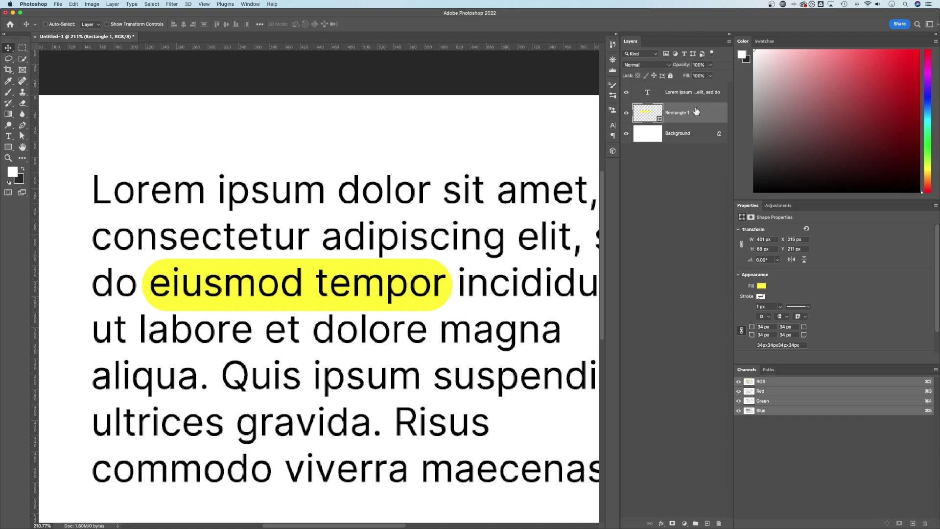
# Step: Move Rectangle 1 above the text layer and set its blend mode to Multiply
pyautogui.moveTo(698, 116); pyautogui.dragTo(695, 91)
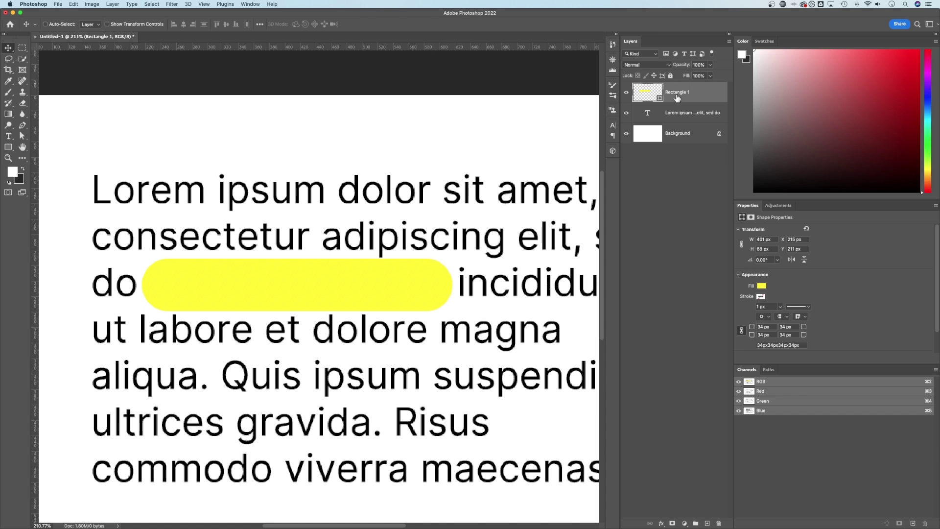
pyautogui.click(656, 65)
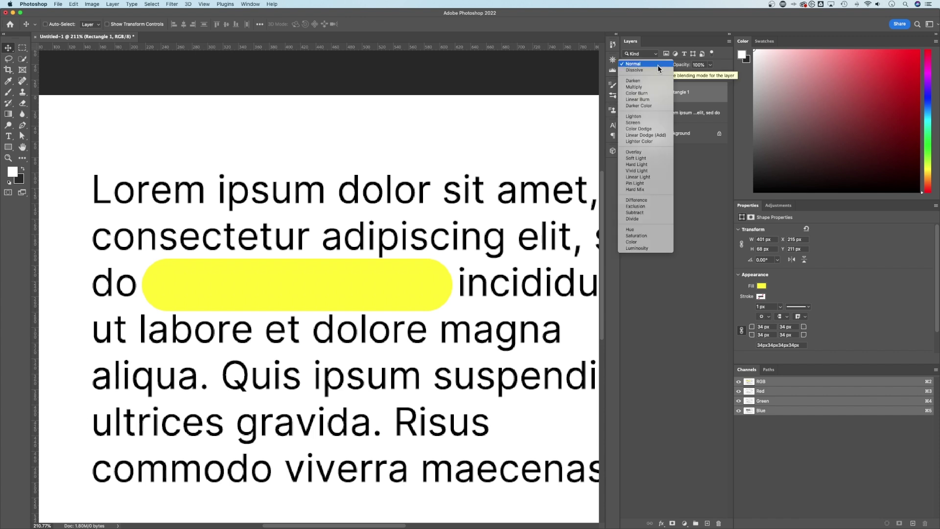
pyautogui.click(653, 89)
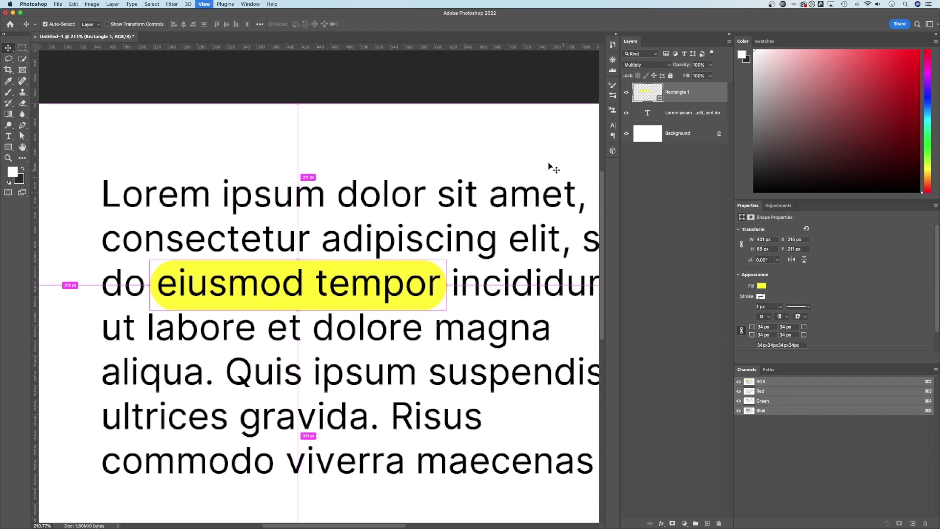
# Step: Change Rectangle 1's fill from yellow to mint green #00ffae (R 0, G 255, B 174)
pyautogui.press('super+minus')
pyautogui.press('super+minus')
pyautogui.press('super+equal')
pyautogui.press('super+equal')
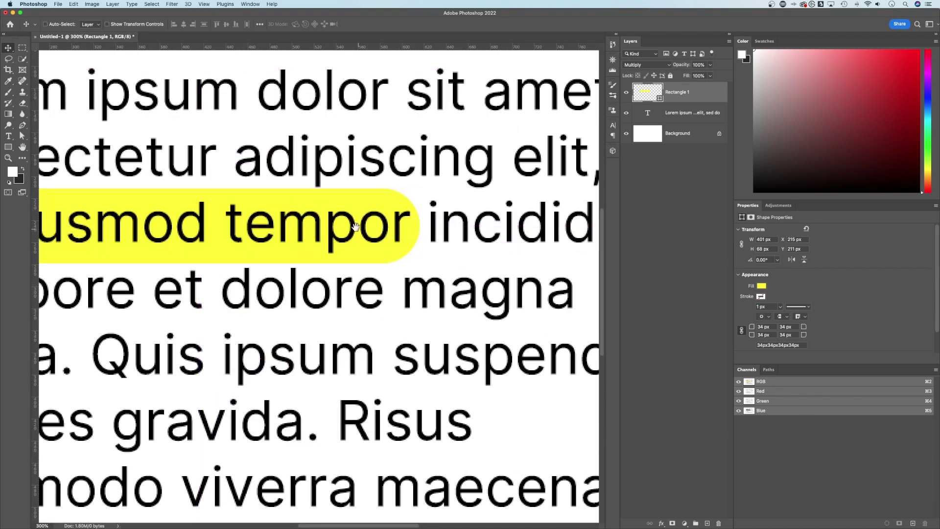
pyautogui.moveTo(355, 226); pyautogui.dragTo(443, 238)
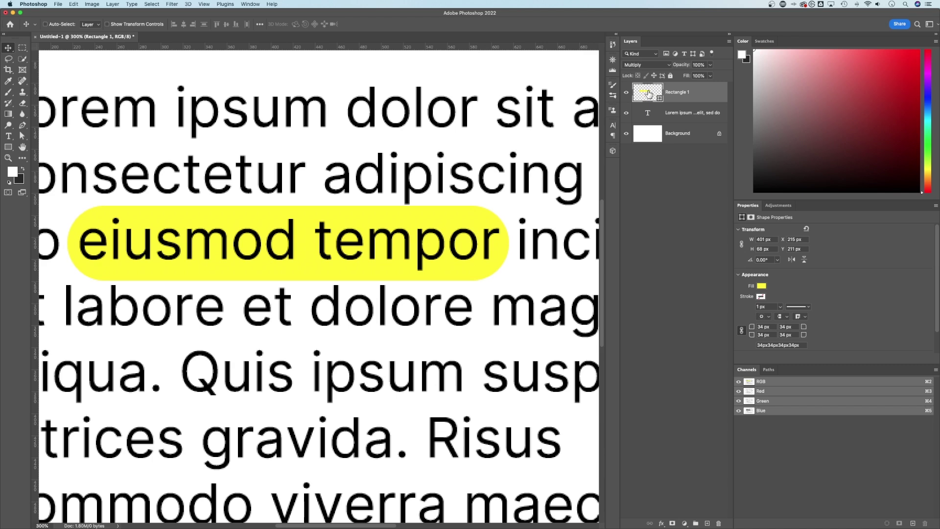
pyautogui.doubleClick(648, 94)
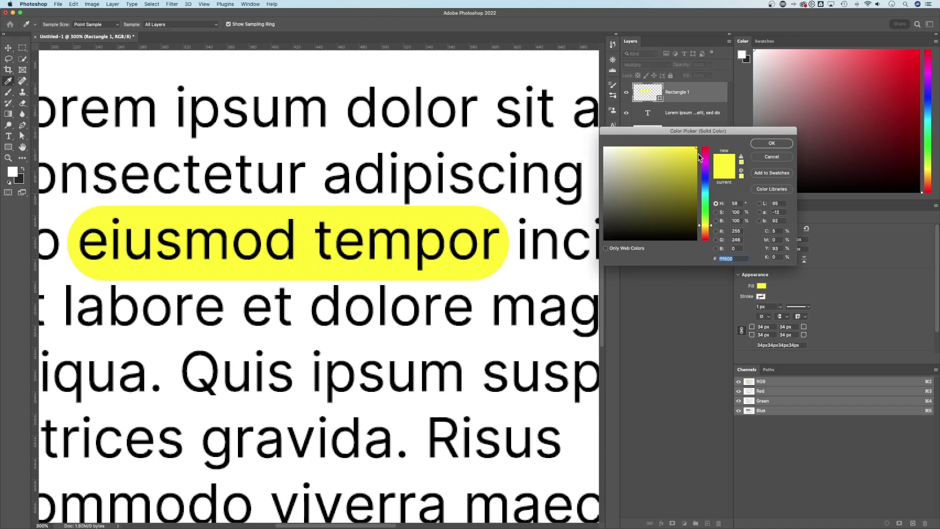
pyautogui.moveTo(705, 220)
pyautogui.mouseDown()
pyautogui.moveTo(706, 173)
pyautogui.moveTo(706, 224)
pyautogui.moveTo(710, 196)
pyautogui.moveTo(690, 197)
pyautogui.mouseUp()
pyautogui.moveTo(683, 156); pyautogui.dragTo(699, 147)
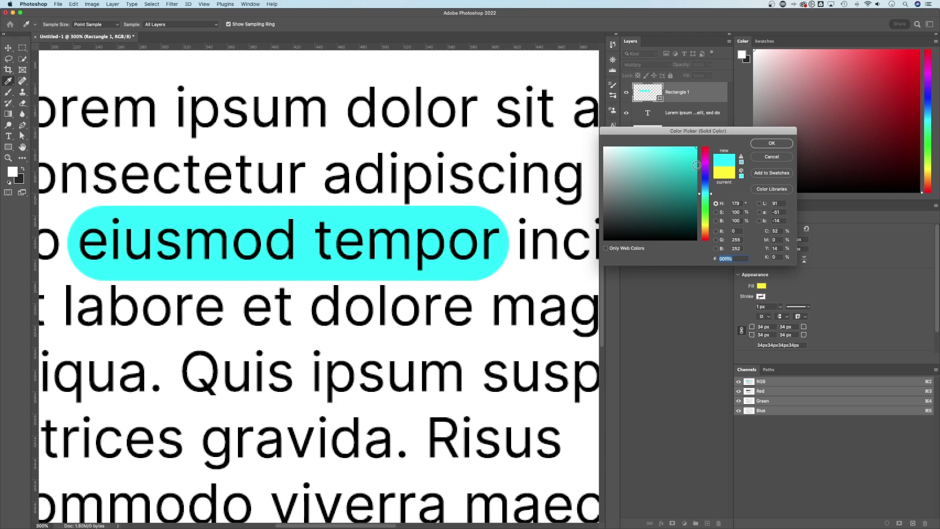
pyautogui.click(703, 199)
pyautogui.moveTo(703, 200); pyautogui.dragTo(705, 201)
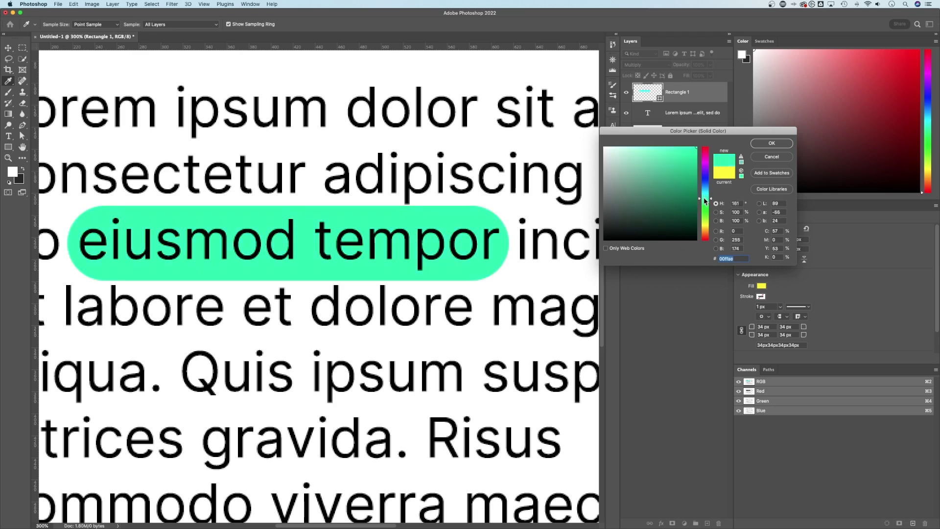
pyautogui.click(771, 143)
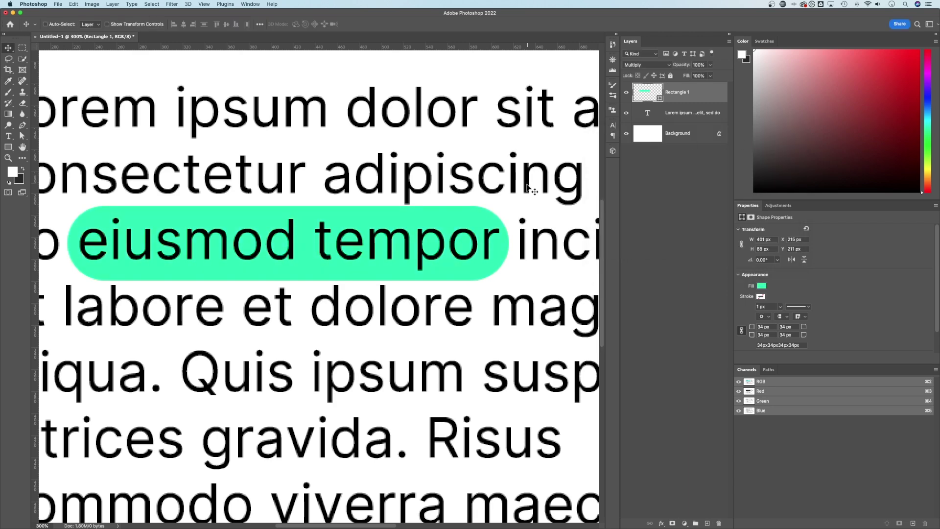
# Step: Set Rectangle 1's blend mode back to Normal and move it below the text layer
pyautogui.press('super+1')
pyautogui.press('super+equal')
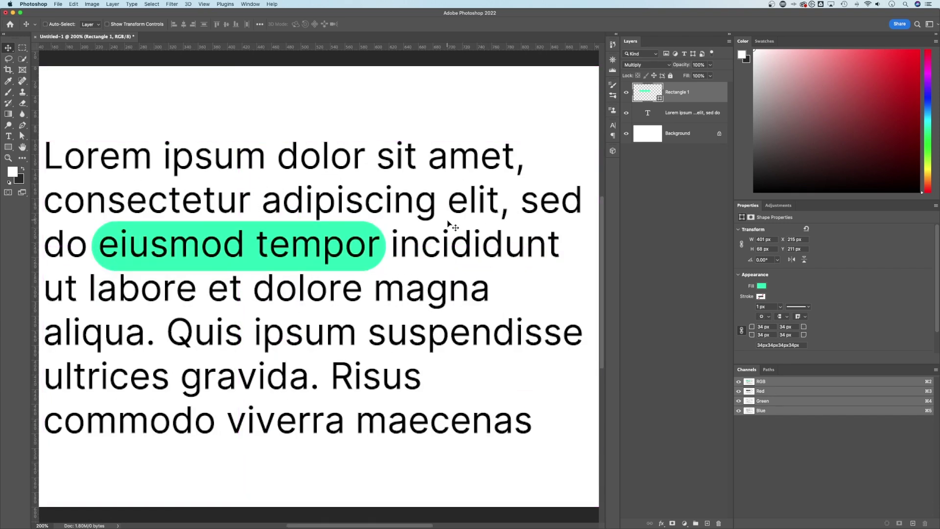
pyautogui.hscroll(-3, 443, 220)
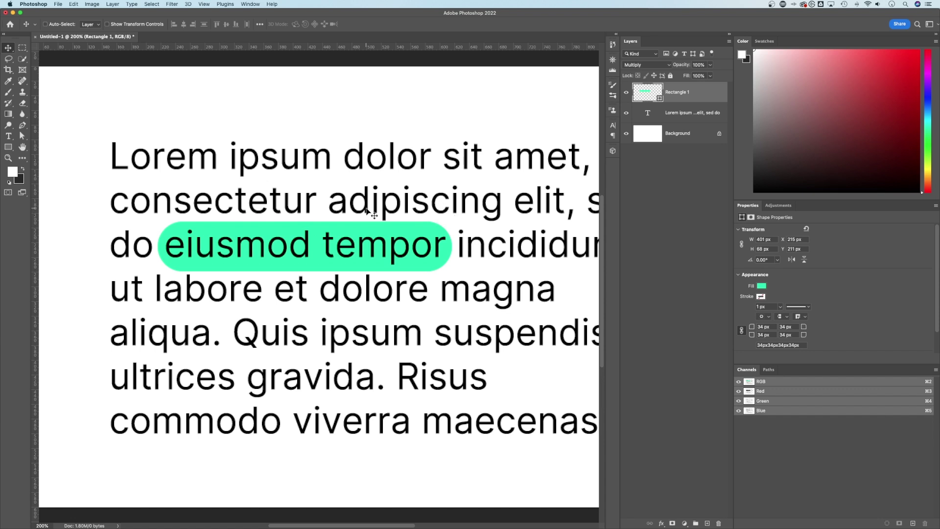
pyautogui.click(663, 68)
pyautogui.click(664, 42)
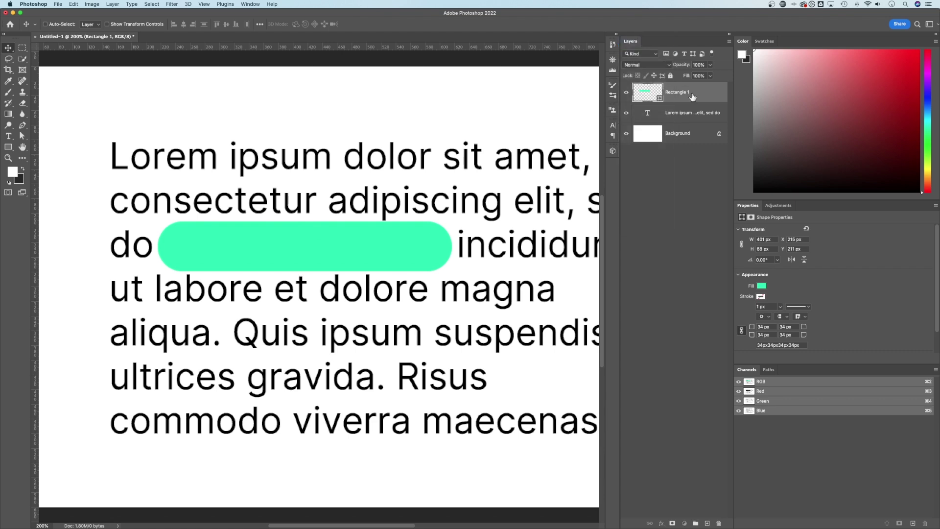
pyautogui.moveTo(692, 96); pyautogui.dragTo(691, 120)
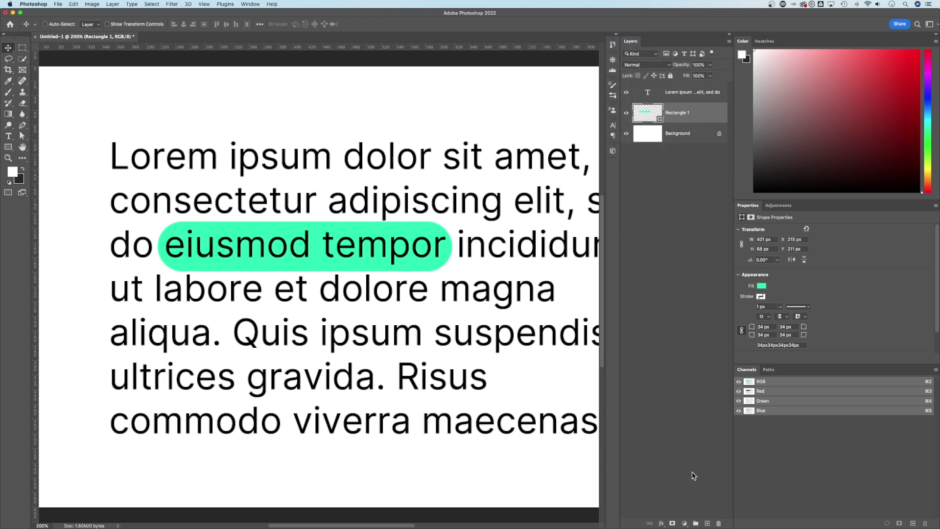
# Step: Add an empty Layer 1 above Rectangle 1 and select the regular Brush Tool
pyautogui.click(707, 523)
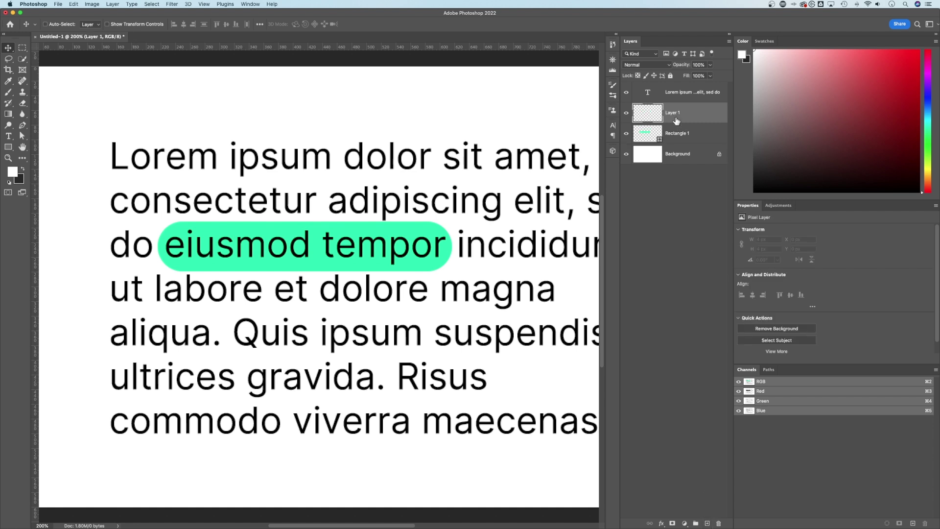
pyautogui.press('b')
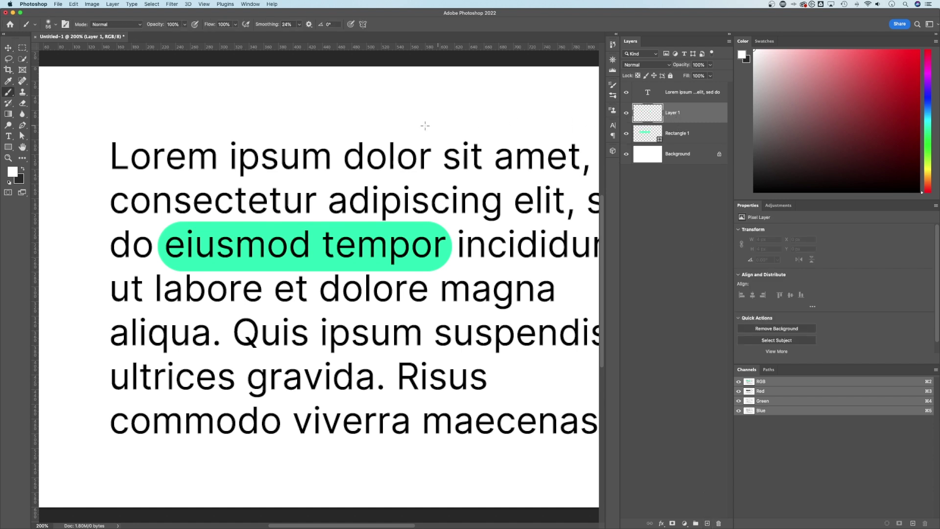
pyautogui.rightClick(7, 93)
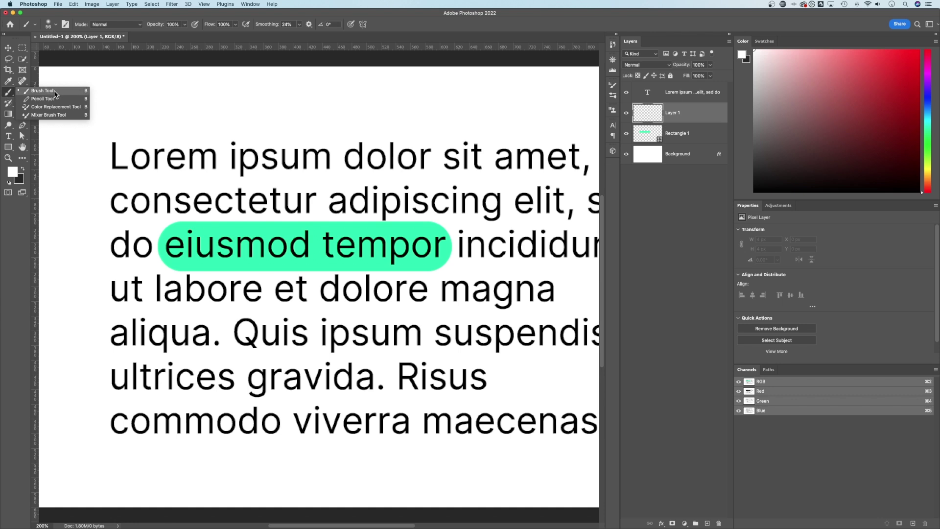
pyautogui.click(54, 92)
# Step: Choose the Hard Round brush at 100% hardness and paint a test stroke
pyautogui.click(55, 25)
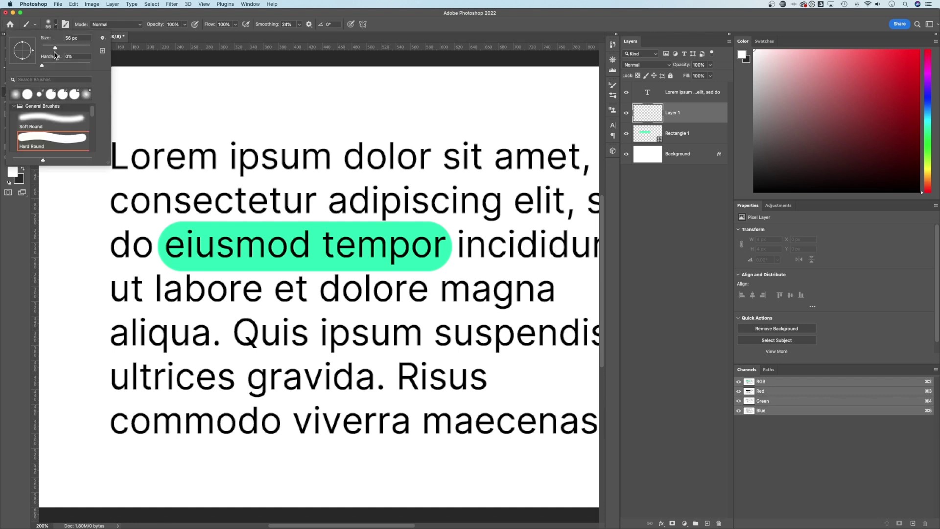
pyautogui.moveTo(53, 64); pyautogui.dragTo(91, 65)
pyautogui.click(89, 56)
pyautogui.click(148, 21)
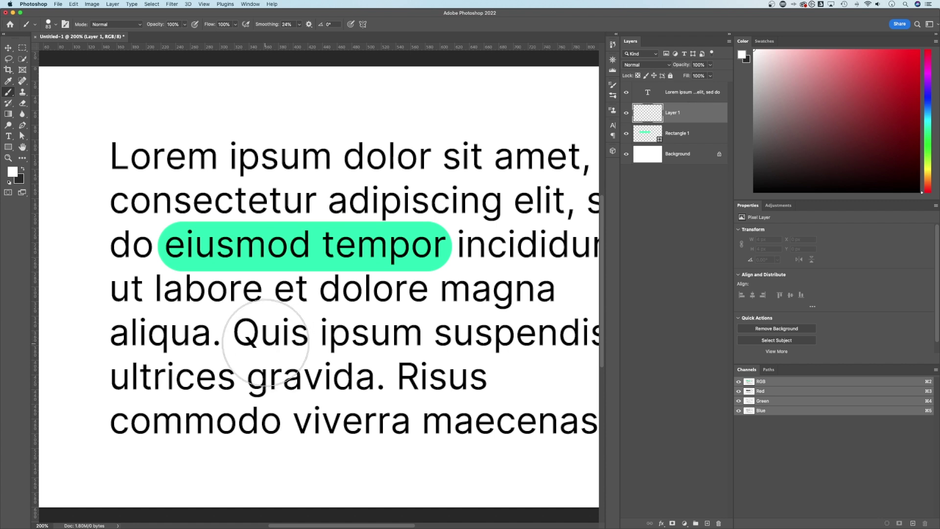
pyautogui.moveTo(299, 336); pyautogui.dragTo(395, 359)
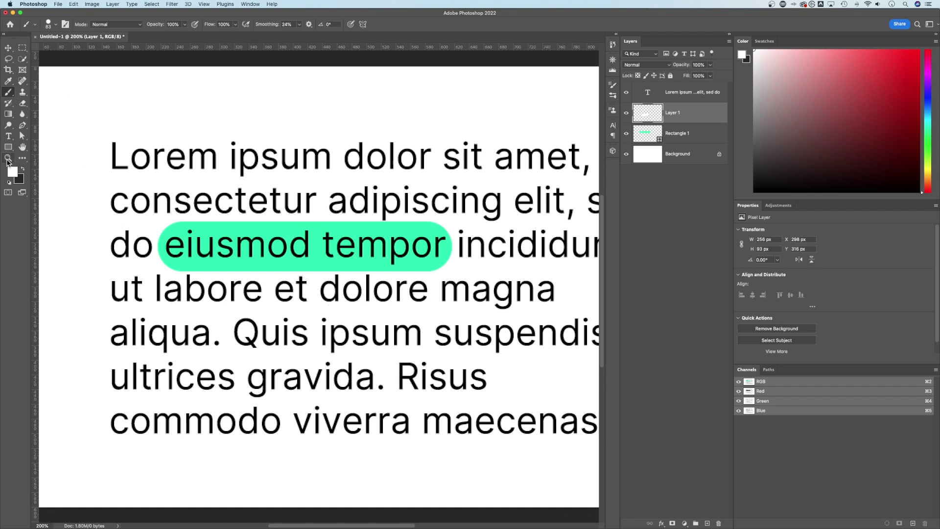
# Step: Set the foreground colour to bright green #01ff07
pyautogui.click(13, 171)
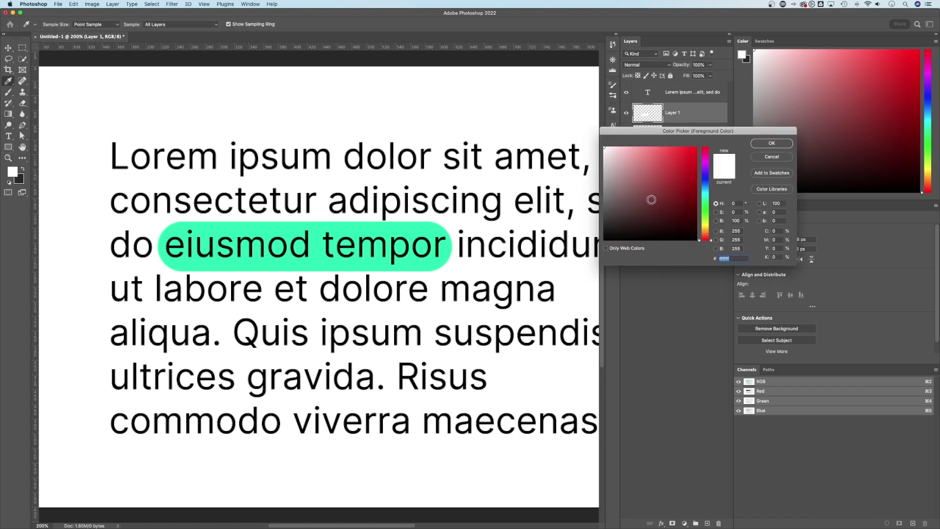
pyautogui.moveTo(706, 214); pyautogui.dragTo(706, 209)
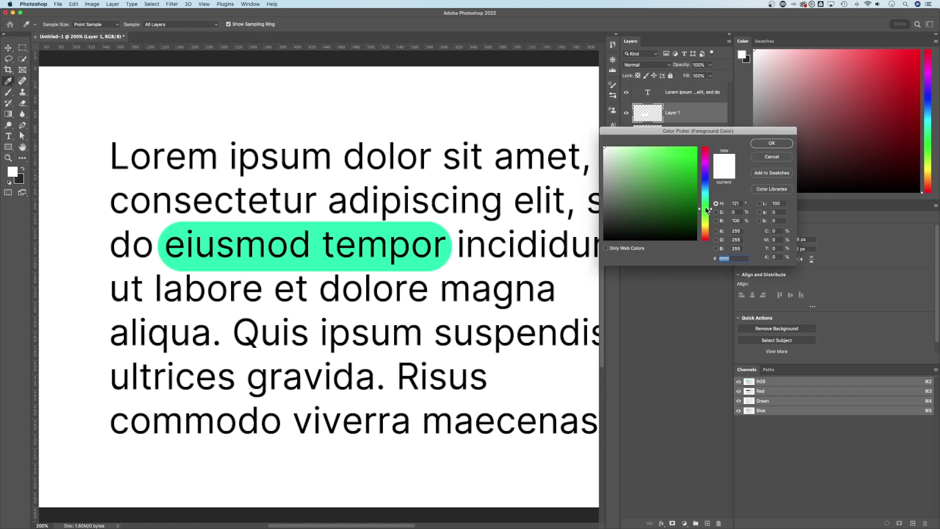
pyautogui.moveTo(695, 169); pyautogui.dragTo(699, 147)
pyautogui.click(781, 149)
# Step: Paint trial green strokes across 'ultrices gravida.' with a smaller brush, undoing each one
pyautogui.press('b')
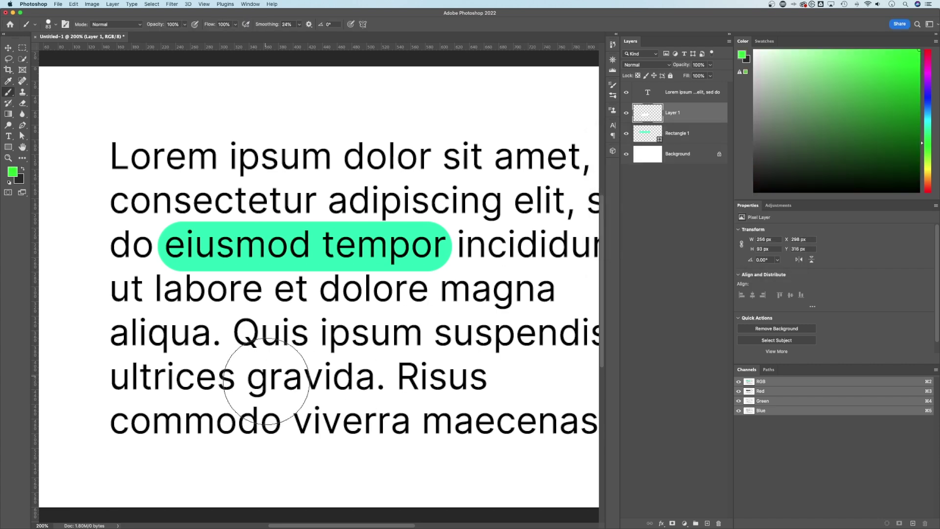
pyautogui.hscroll(2, 318, 377)
pyautogui.scroll(-1, 318, 376)
pyautogui.press('[')
pyautogui.press('[')
pyautogui.press('[')
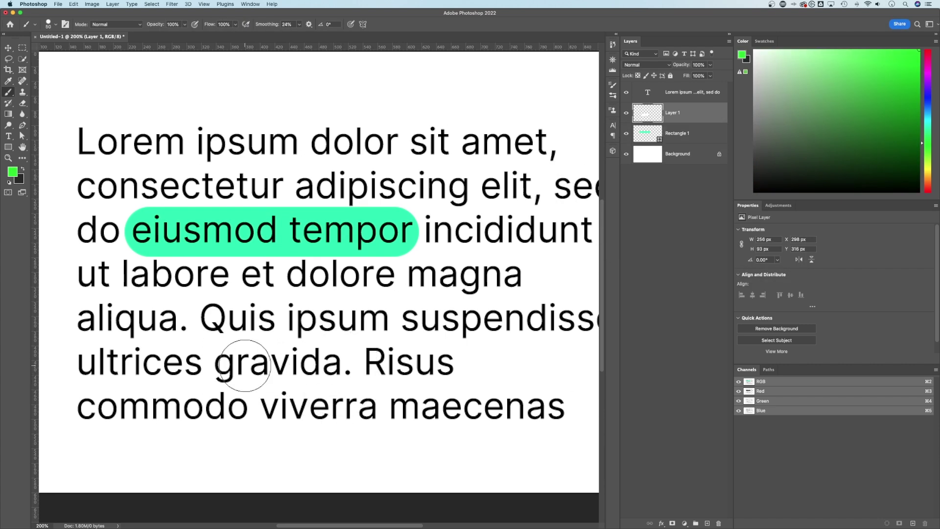
pyautogui.click(90, 362)
pyautogui.moveTo(93, 362); pyautogui.dragTo(359, 363)
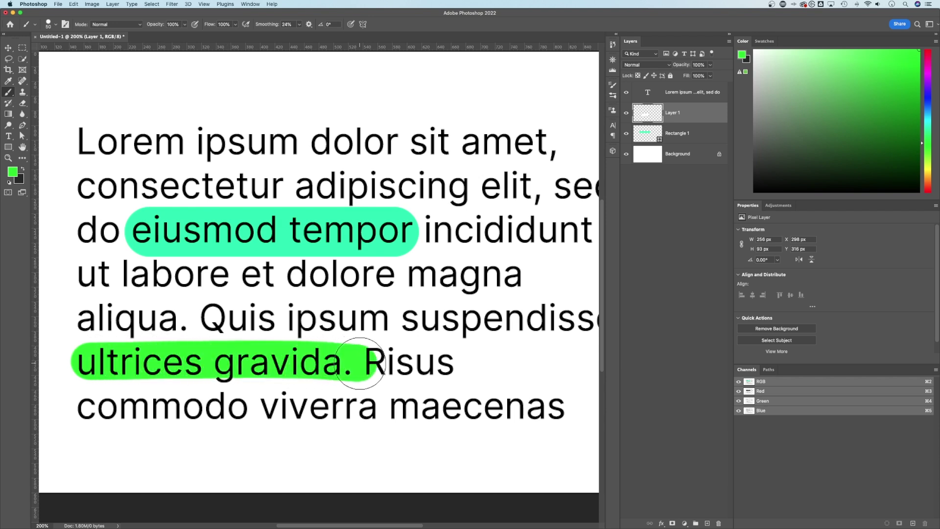
pyautogui.moveTo(91, 353)
pyautogui.mouseDown()
pyautogui.moveTo(247, 349)
pyautogui.moveTo(310, 339)
pyautogui.moveTo(403, 293)
pyautogui.moveTo(547, 312)
pyautogui.moveTo(345, 332)
pyautogui.moveTo(245, 327)
pyautogui.mouseUp()
pyautogui.press('super+z')
pyautogui.press('super+z')
pyautogui.press('super+z')
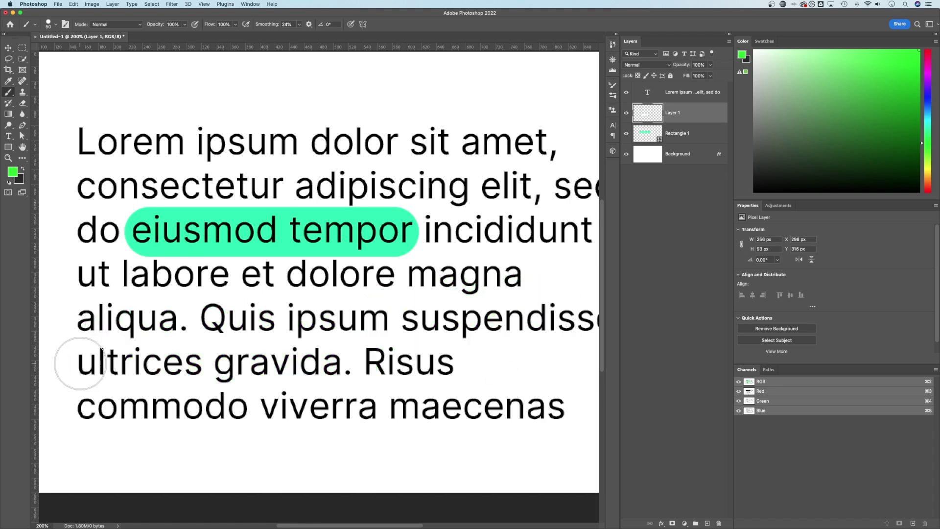
pyautogui.click(80, 363)
pyautogui.moveTo(80, 363); pyautogui.dragTo(351, 351)
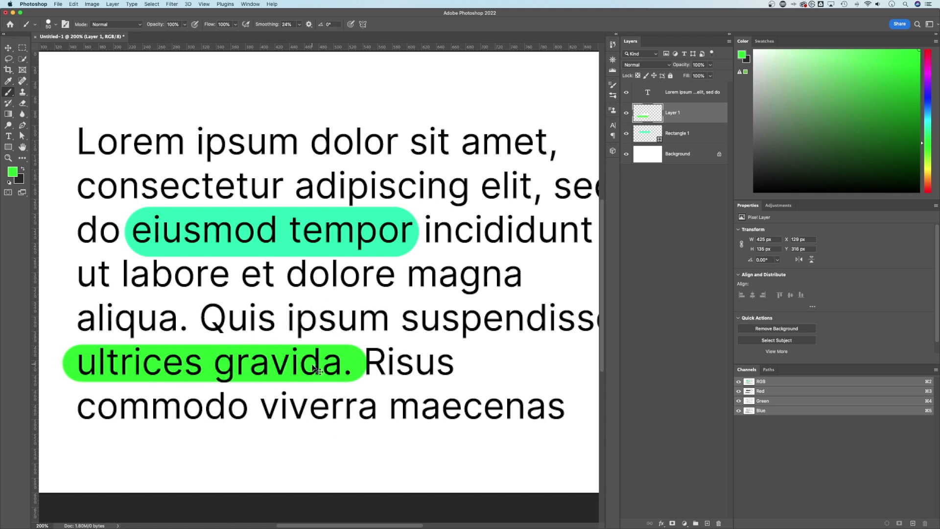
pyautogui.press('super+z')
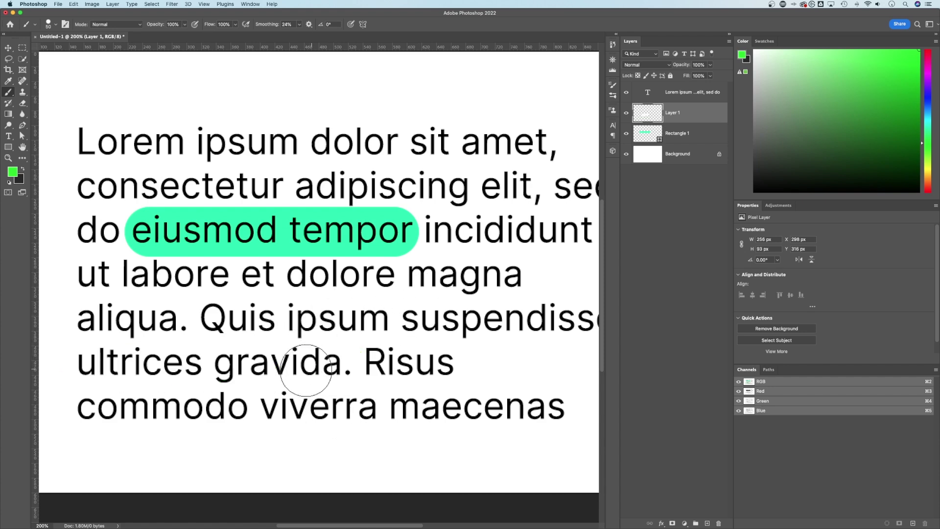
# Step: Raise brush Smoothing to 73% and make the brush smaller
pyautogui.click(299, 25)
pyautogui.click(315, 15)
pyautogui.press('[')
pyautogui.press('[')
pyautogui.press('[')
pyautogui.press('[')
# Step: Paint a green highlight behind 'ultrices gravida.', redoing the thin first stroke with a larger brush
pyautogui.moveTo(74, 371)
pyautogui.mouseDown()
pyautogui.moveTo(111, 352)
pyautogui.moveTo(131, 366)
pyautogui.moveTo(157, 359)
pyautogui.moveTo(212, 374)
pyautogui.moveTo(255, 350)
pyautogui.moveTo(276, 378)
pyautogui.moveTo(308, 360)
pyautogui.moveTo(342, 360)
pyautogui.moveTo(352, 375)
pyautogui.moveTo(373, 344)
pyautogui.moveTo(389, 364)
pyautogui.mouseUp()
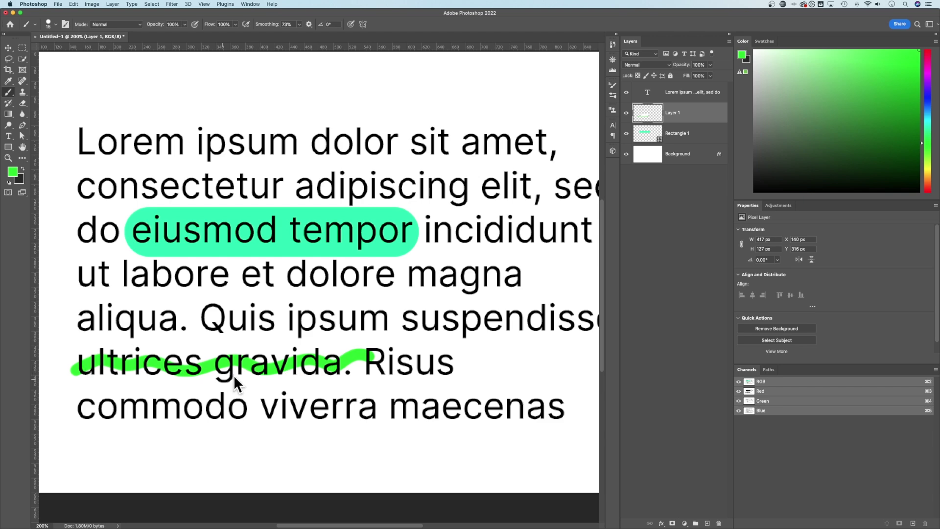
pyautogui.press('super+z')
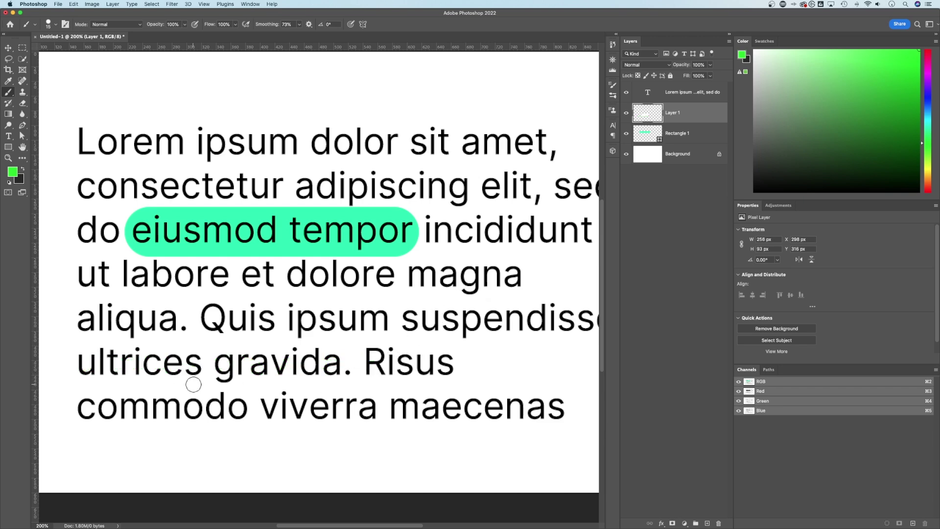
pyautogui.press(']')
pyautogui.press(']')
pyautogui.press(']')
pyautogui.press(']')
pyautogui.press(']')
pyautogui.press(']')
pyautogui.moveTo(76, 361); pyautogui.dragTo(377, 361)
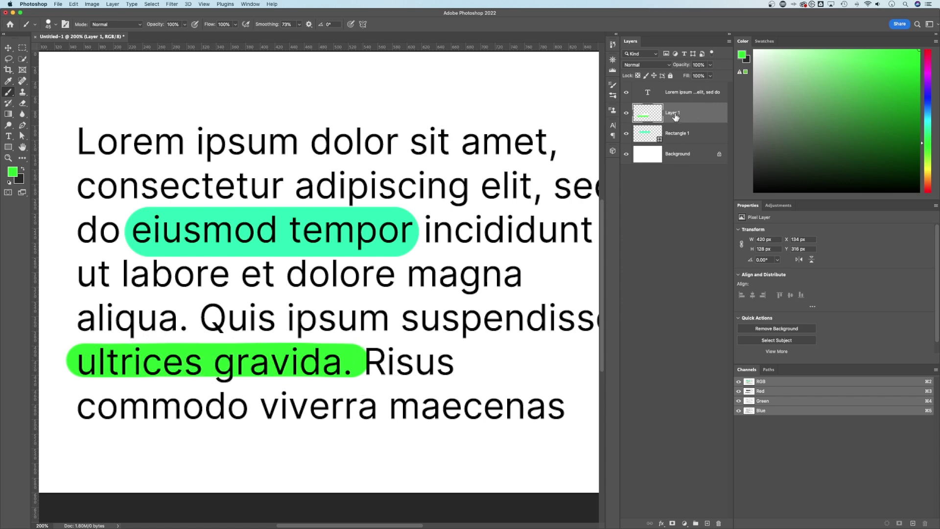
# Step: Add a Color Overlay to Layer 1's highlight and set it to yellow-green #a7fe00
pyautogui.doubleClick(702, 115)
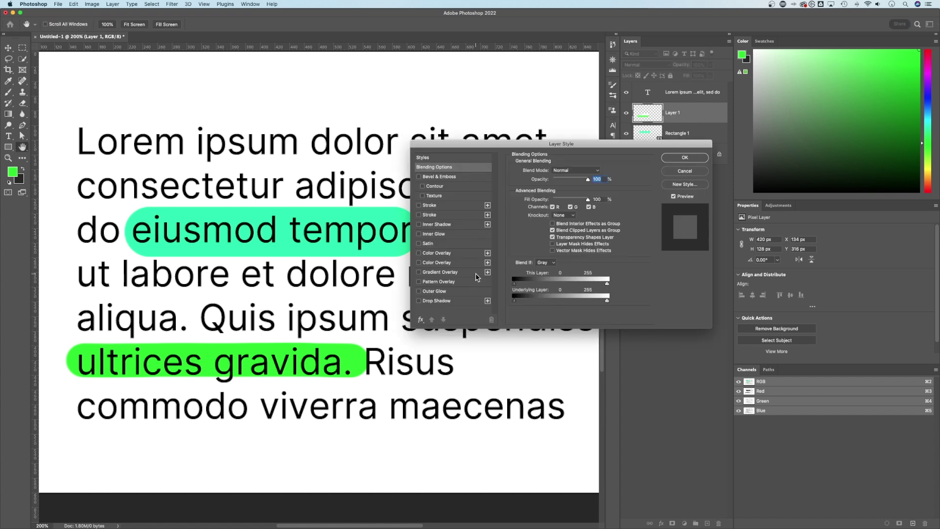
pyautogui.click(430, 254)
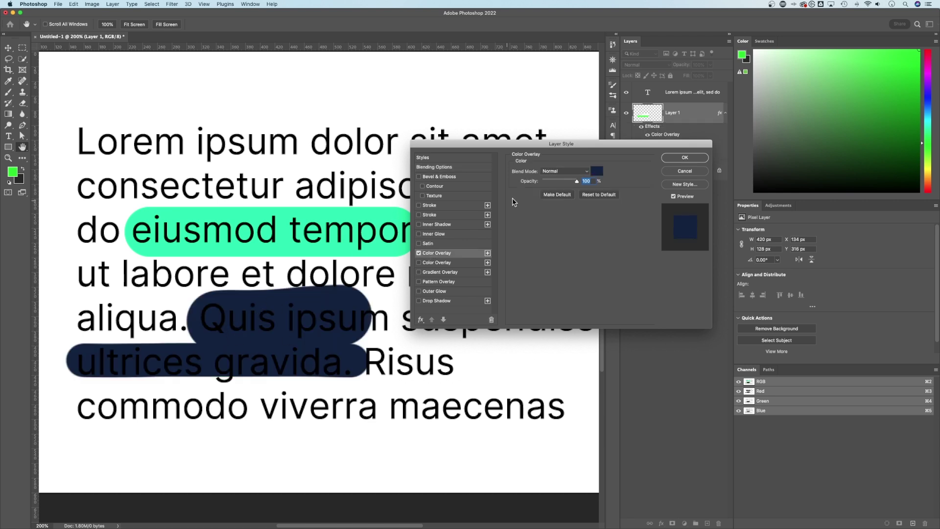
pyautogui.click(597, 172)
pyautogui.moveTo(676, 178); pyautogui.dragTo(696, 148)
pyautogui.click(707, 208)
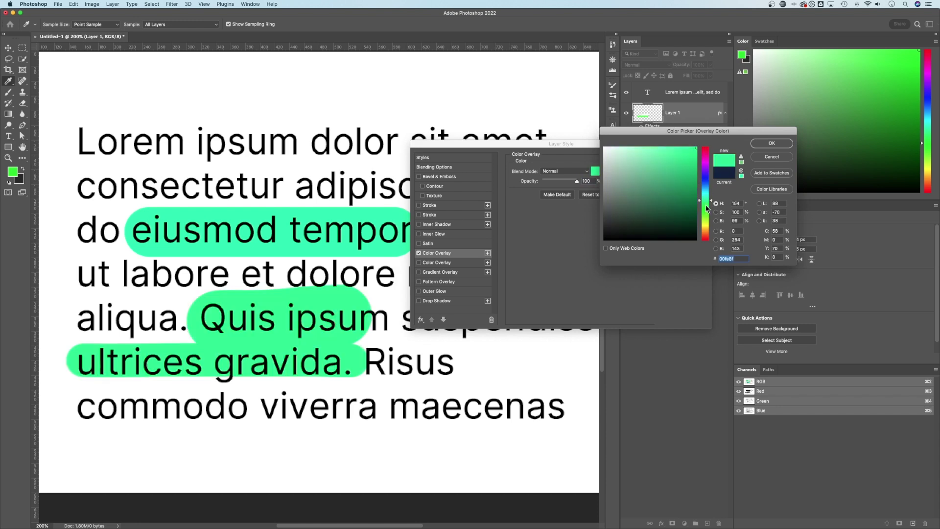
pyautogui.moveTo(706, 208)
pyautogui.mouseDown()
pyautogui.moveTo(706, 231)
pyautogui.moveTo(706, 221)
pyautogui.mouseUp()
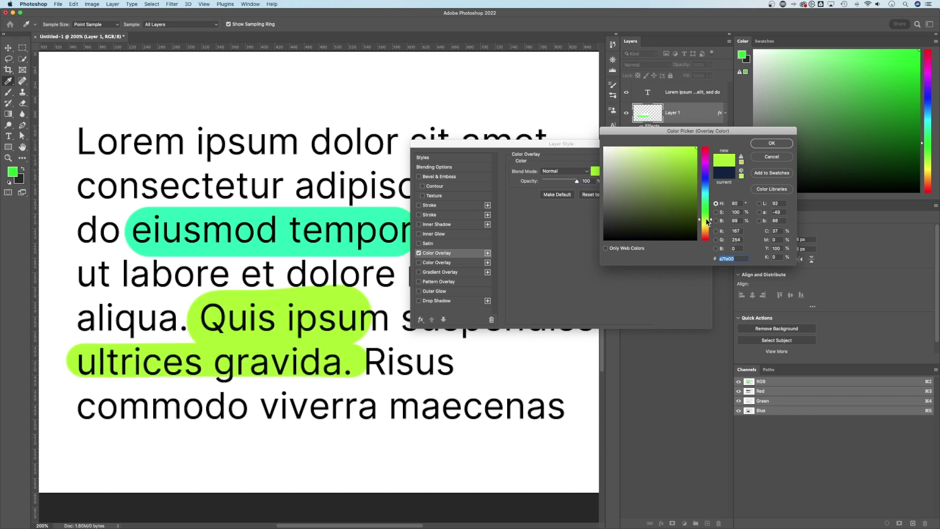
pyautogui.click(760, 145)
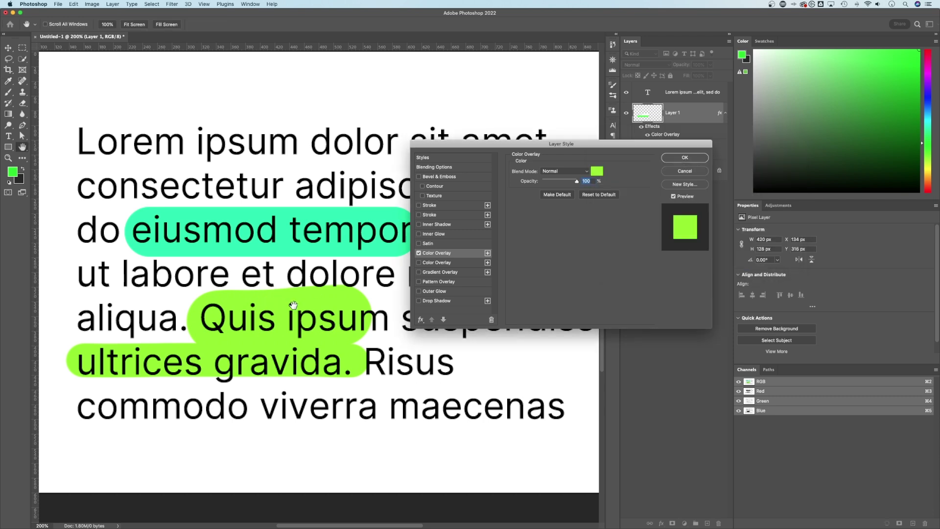
pyautogui.click(685, 158)
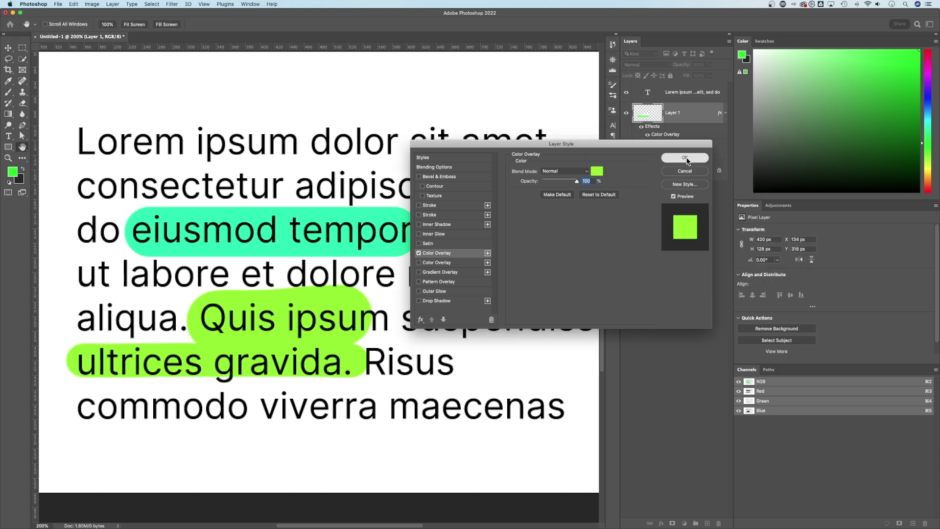
pyautogui.press('b')
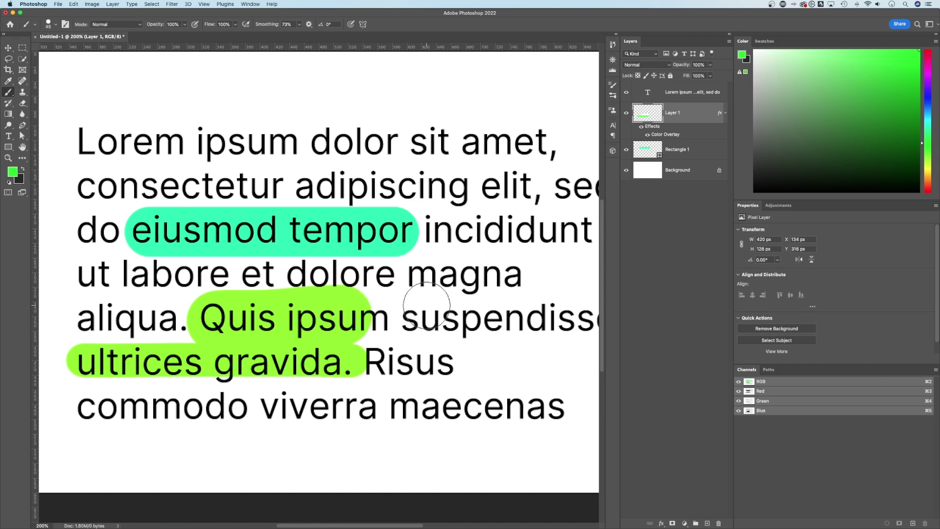
# Step: Wipe all strokes from Layer 1 and repaint one stroke behind 'ultrices gravida.' only
pyautogui.press('super+a')
pyautogui.press('Delete')
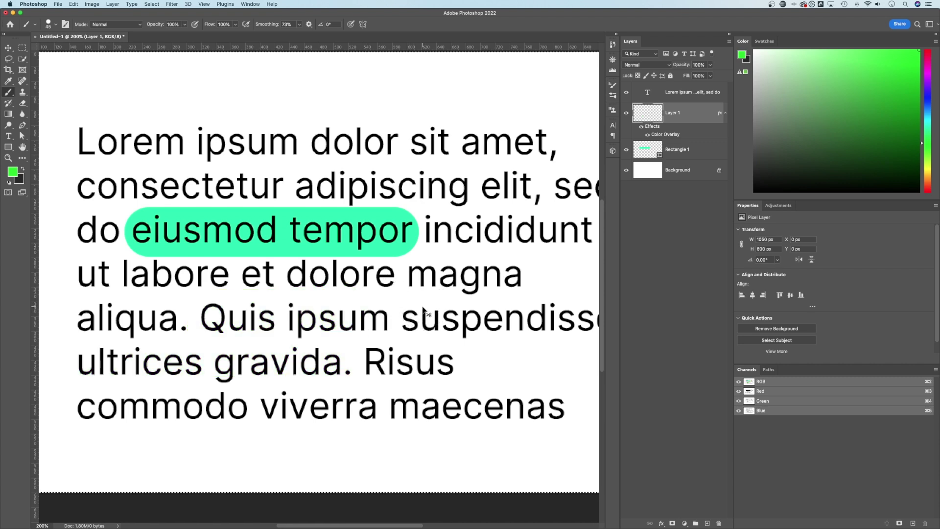
pyautogui.press('super+d')
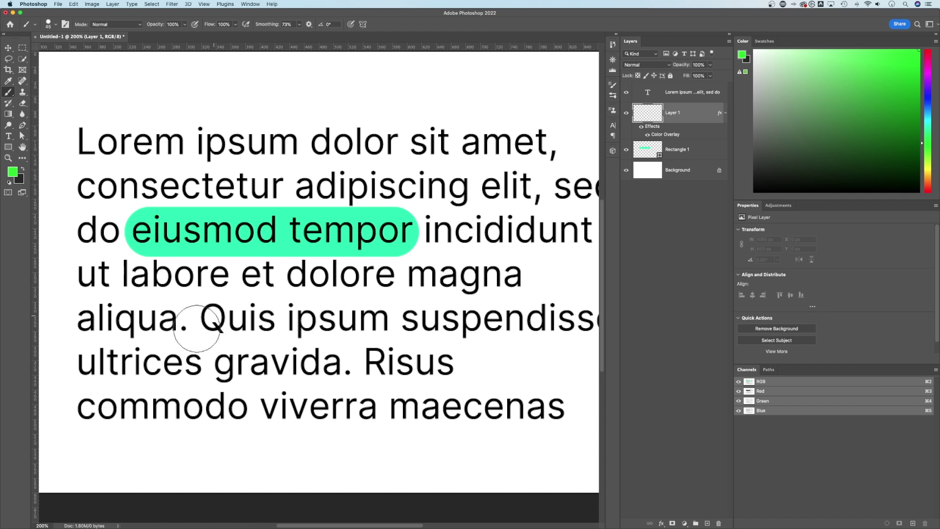
pyautogui.moveTo(71, 362); pyautogui.dragTo(328, 361)
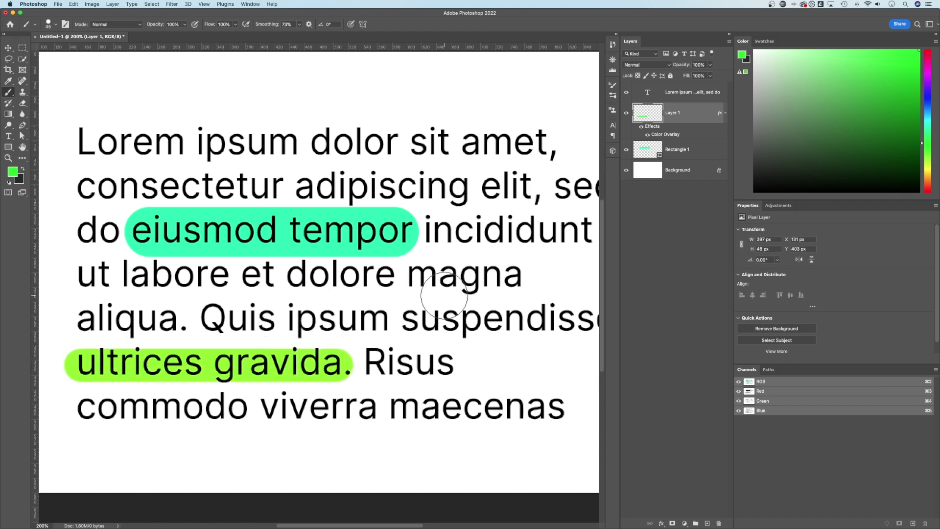
# Step: Change Layer 1's Color Overlay colour from green to blue #0066fe
pyautogui.doubleClick(679, 135)
pyautogui.click(596, 171)
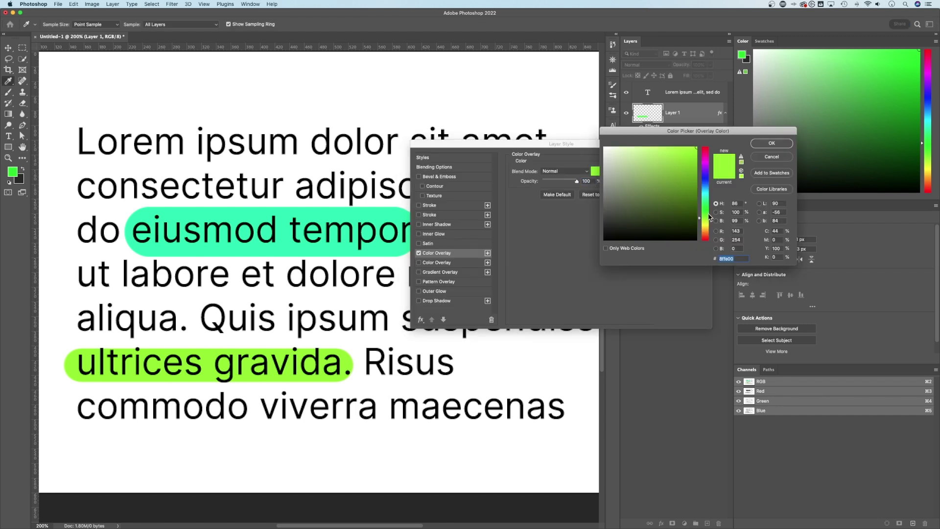
pyautogui.moveTo(709, 217); pyautogui.dragTo(710, 184)
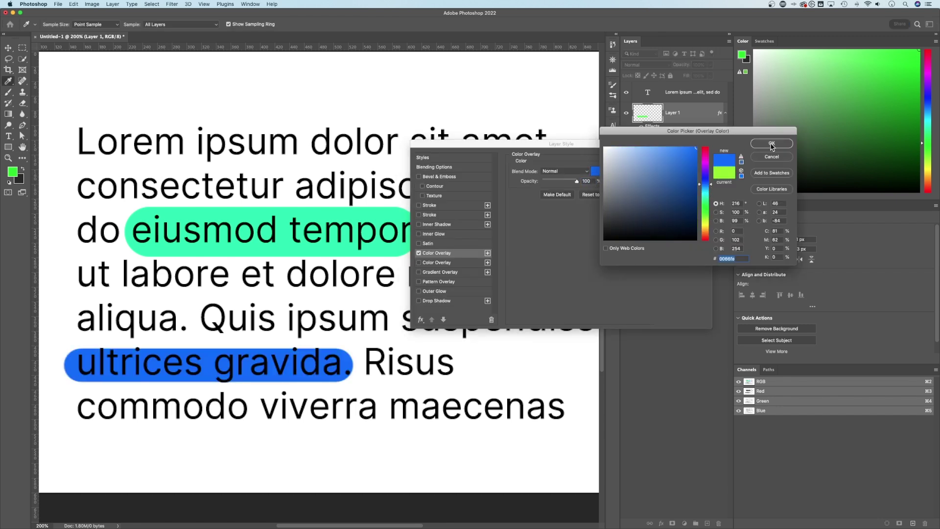
pyautogui.click(771, 144)
pyautogui.click(675, 159)
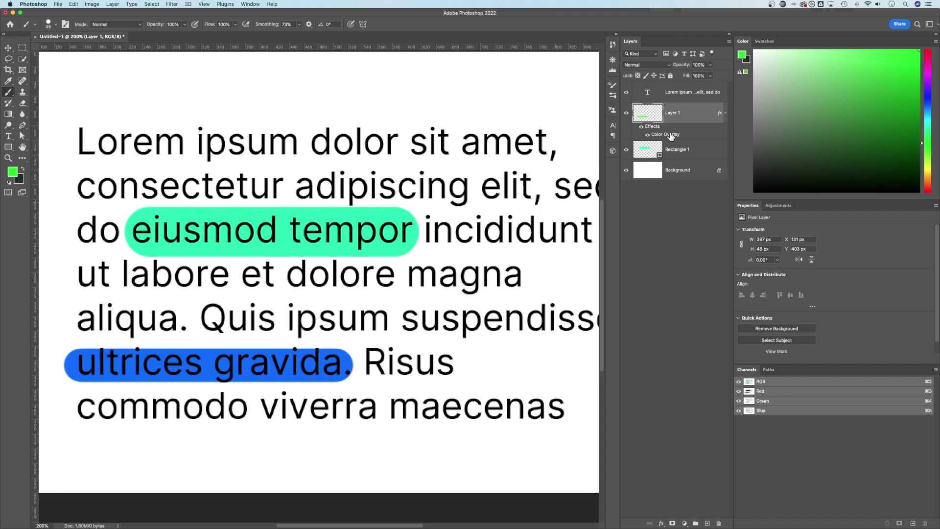
# Step: Close Layer Style without changes and view the whole page at 100% zoom
pyautogui.doubleClick(704, 117)
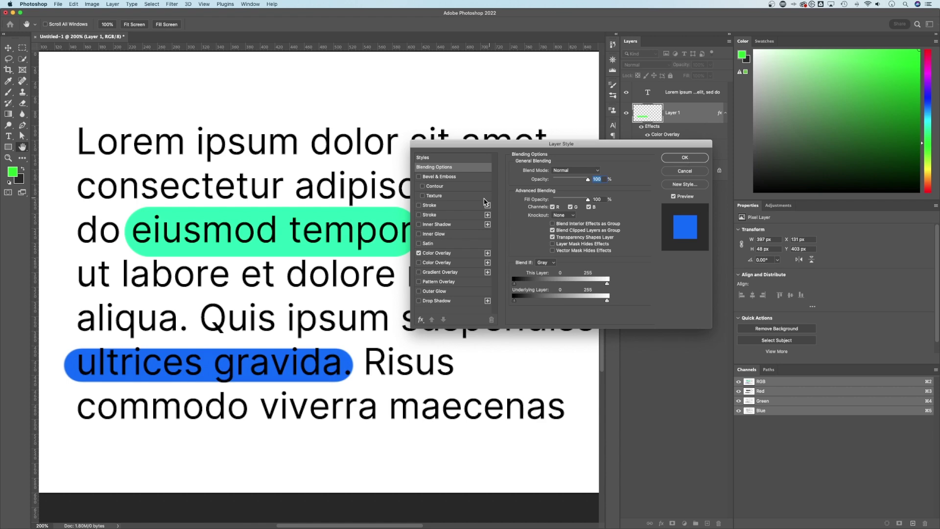
pyautogui.click(689, 170)
pyautogui.press('b')
pyautogui.press('super+1')
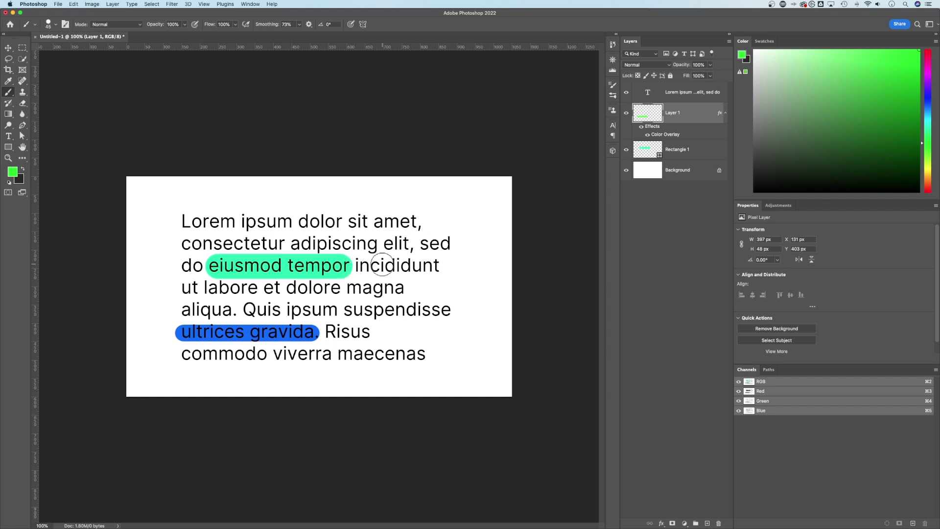
# Step: Delete the paragraph's opening line 'Lorem ipsum dolor sit amet,'
pyautogui.press('t')
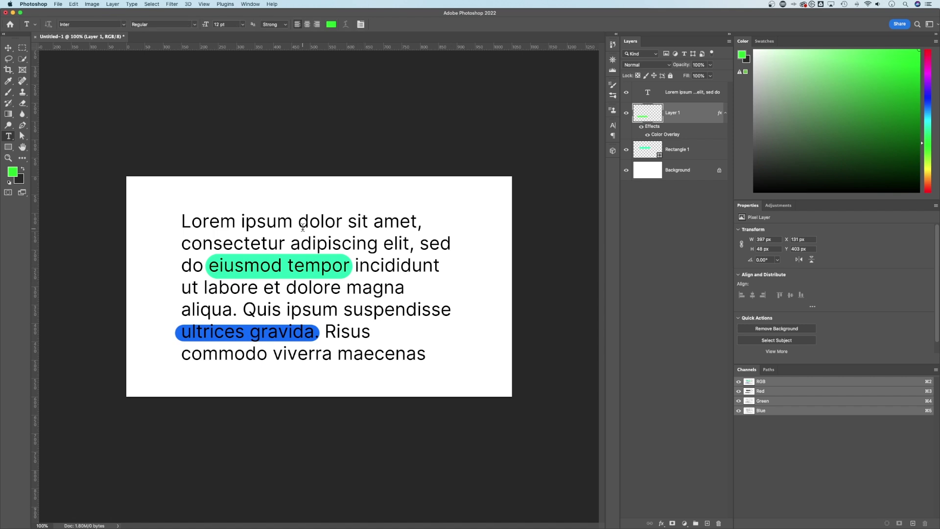
pyautogui.moveTo(424, 221); pyautogui.dragTo(174, 220)
pyautogui.press('BackSpace')
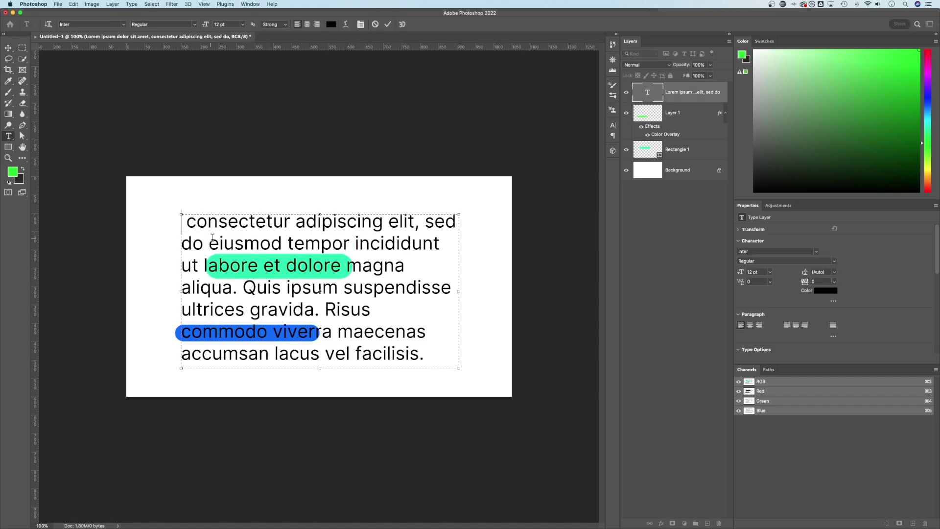
# Step: Move the teal Rectangle 1 box back behind 'eiusmod tempor'
pyautogui.click(9, 45)
pyautogui.click(679, 149)
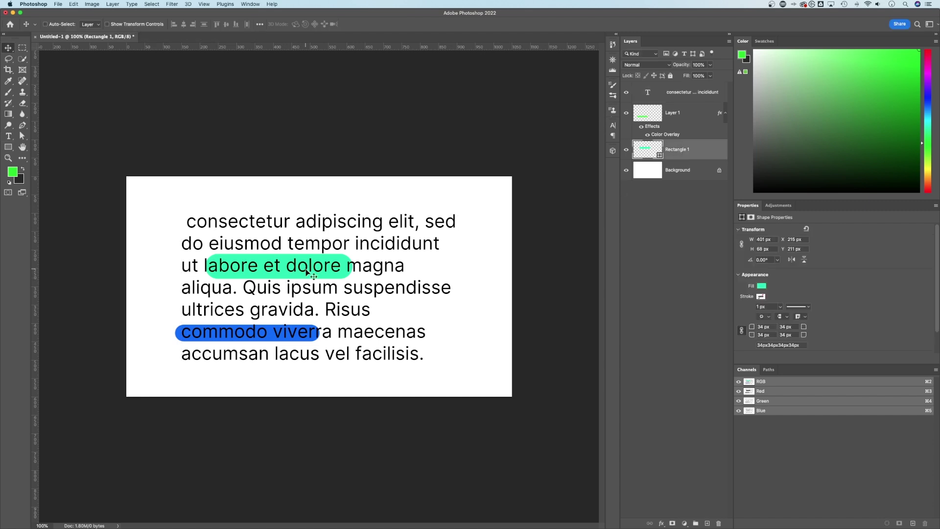
pyautogui.moveTo(307, 273); pyautogui.dragTo(308, 250)
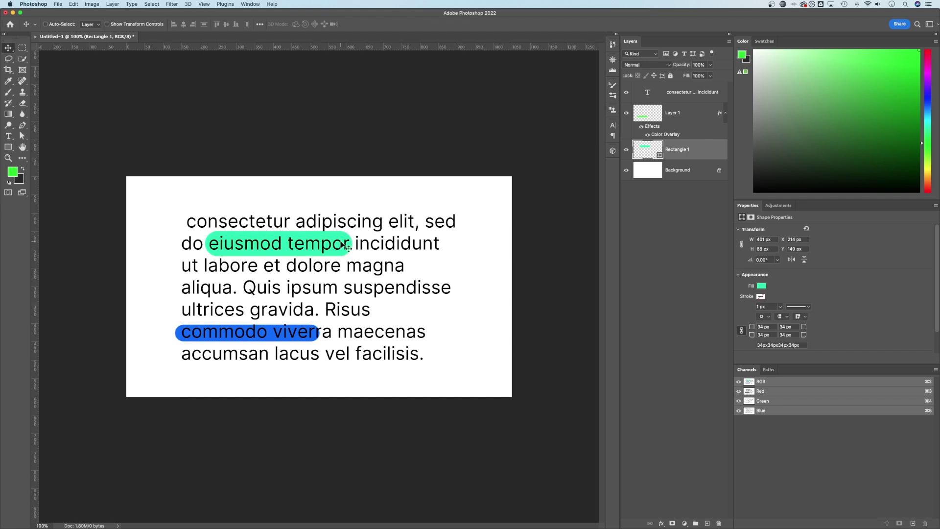
# Step: Group the text, Layer 1 and Rectangle 1 into Group 1 and reposition it
pyautogui.keyDown('shift'); pyautogui.click(687, 97); pyautogui.keyUp('shift')
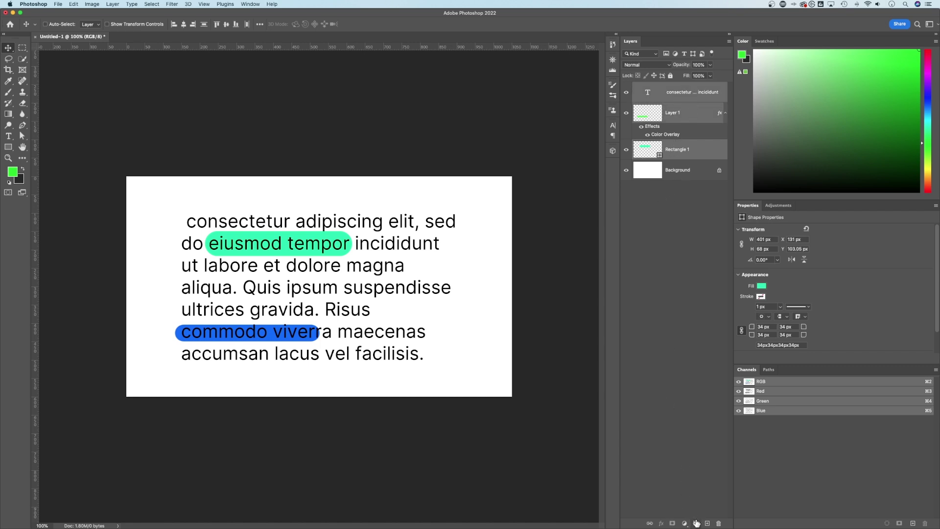
pyautogui.click(696, 523)
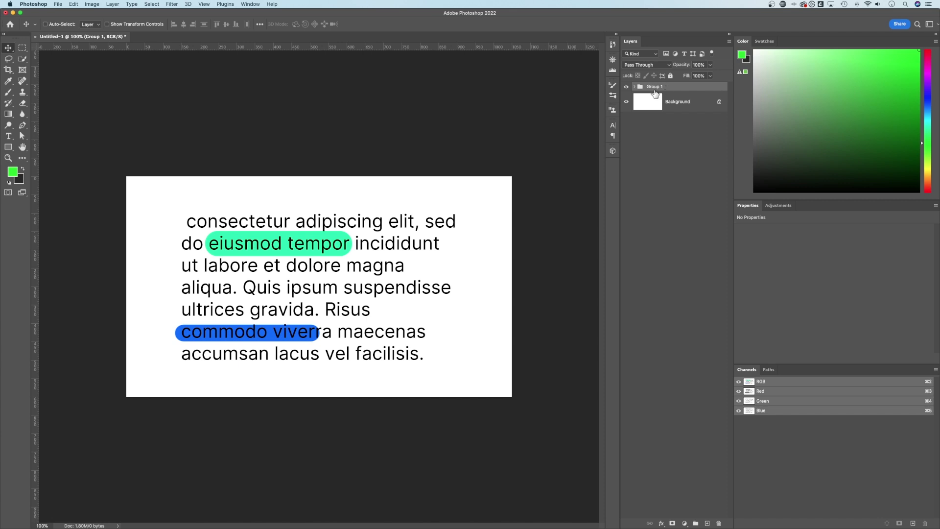
pyautogui.moveTo(379, 272)
pyautogui.mouseDown()
pyautogui.moveTo(432, 244)
pyautogui.moveTo(354, 272)
pyautogui.moveTo(410, 271)
pyautogui.moveTo(396, 270)
pyautogui.mouseUp()
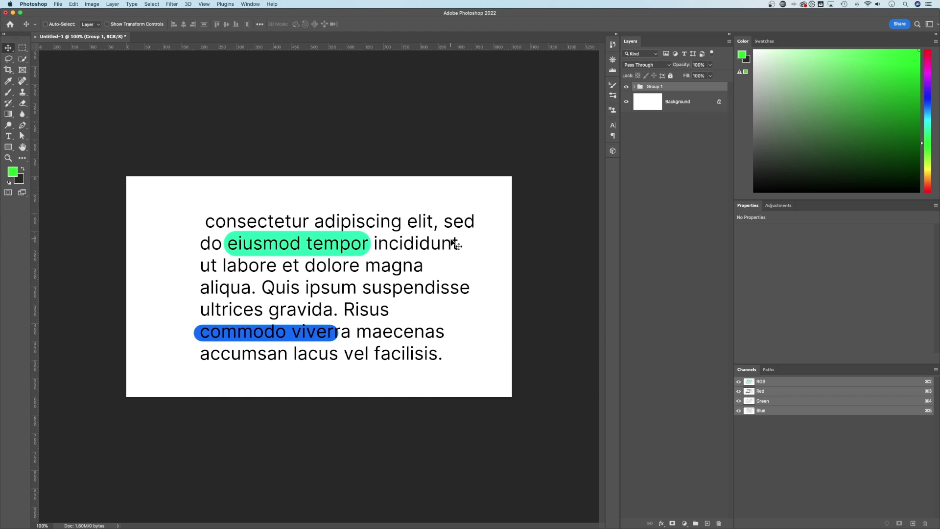
pyautogui.moveTo(452, 254); pyautogui.dragTo(426, 247)
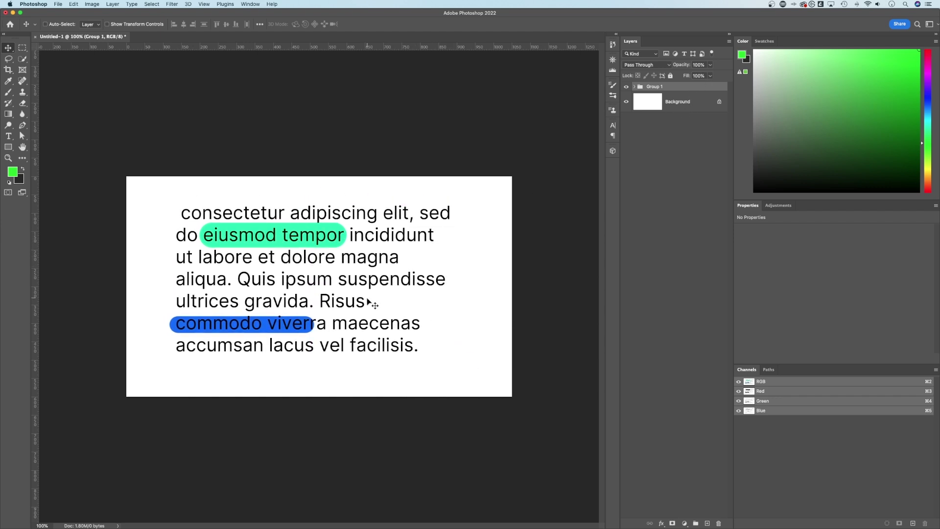
pyautogui.moveTo(355, 269)
pyautogui.mouseDown()
pyautogui.moveTo(323, 264)
pyautogui.moveTo(348, 264)
pyautogui.mouseUp()
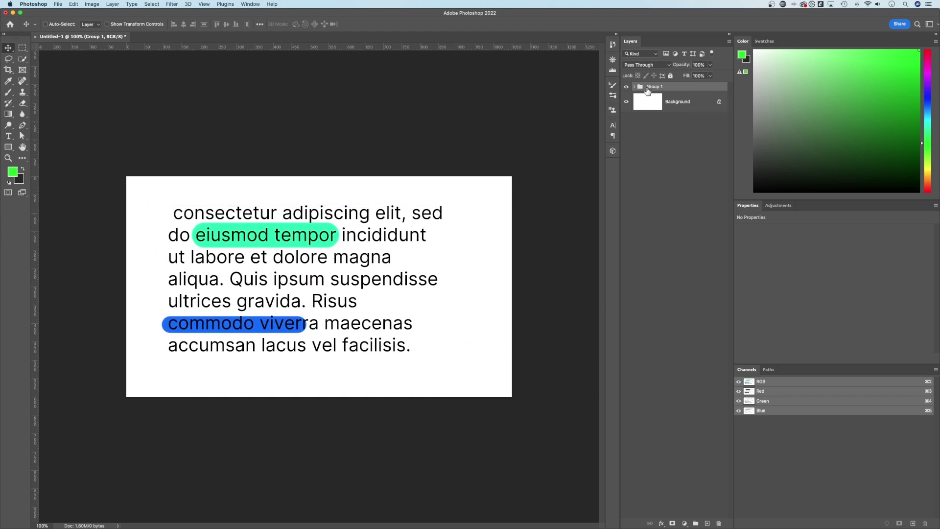
# Step: Scale Group 1 down to about 54% and nudge it slightly right and down
pyautogui.press('super+t')
pyautogui.moveTo(440, 362); pyautogui.dragTo(325, 308)
pyautogui.press('Return')
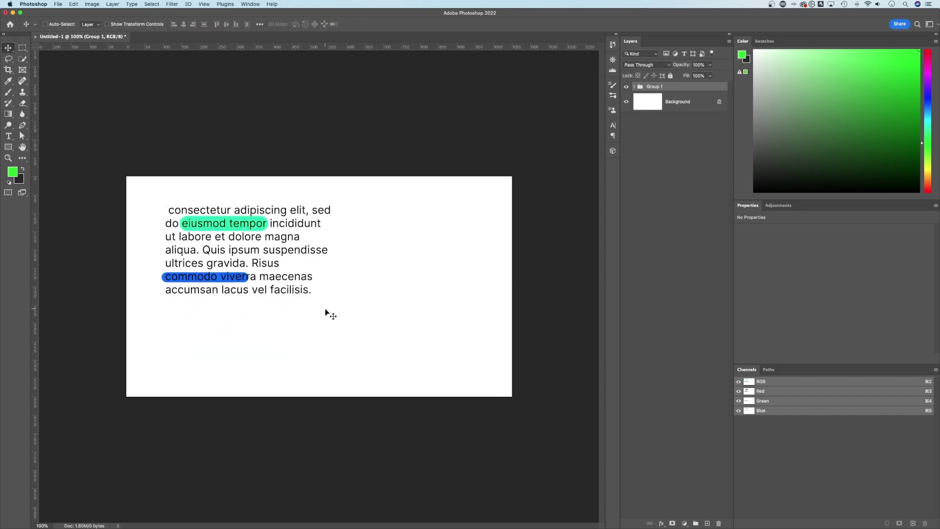
pyautogui.click(634, 86)
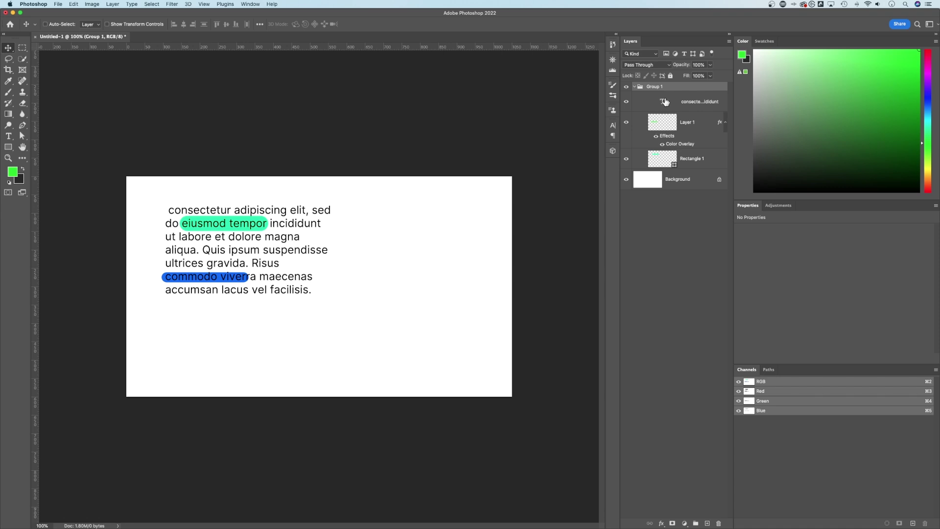
pyautogui.click(634, 86)
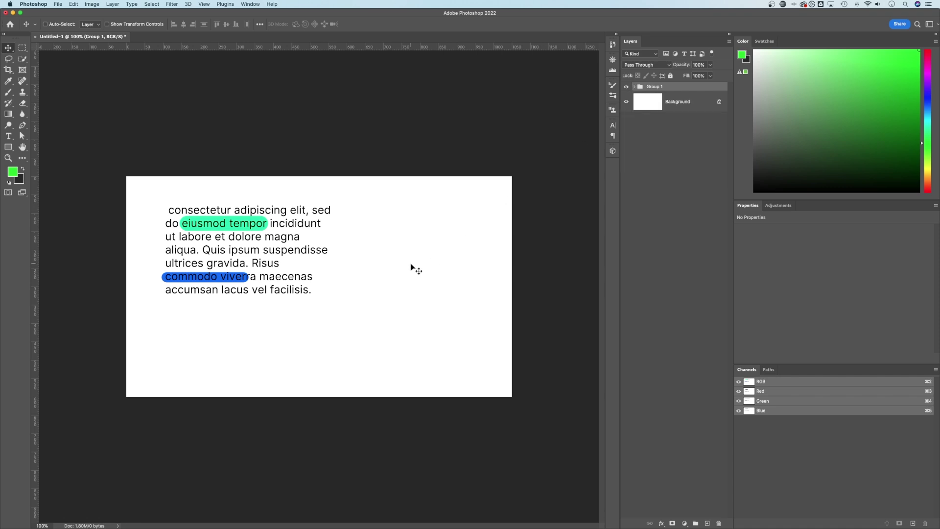
pyautogui.moveTo(289, 236)
pyautogui.mouseDown()
pyautogui.moveTo(297, 232)
pyautogui.moveTo(301, 245)
pyautogui.mouseUp()
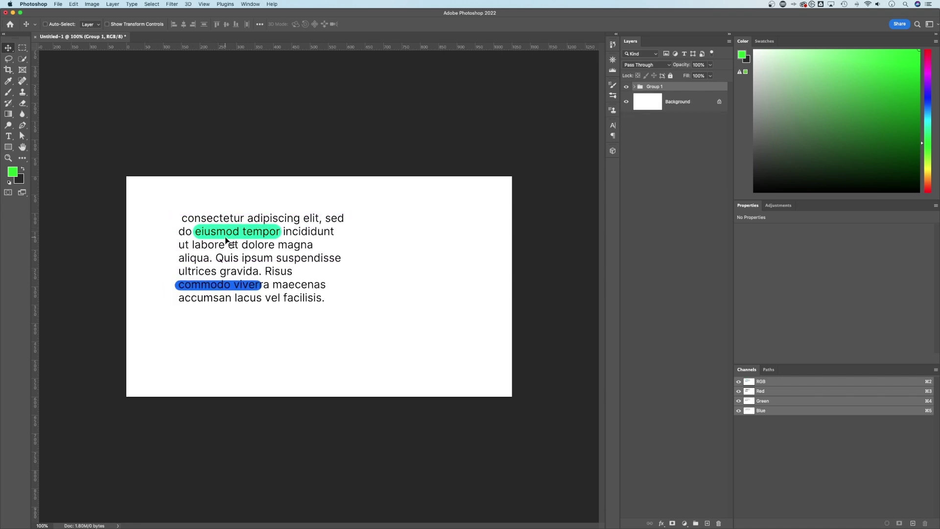